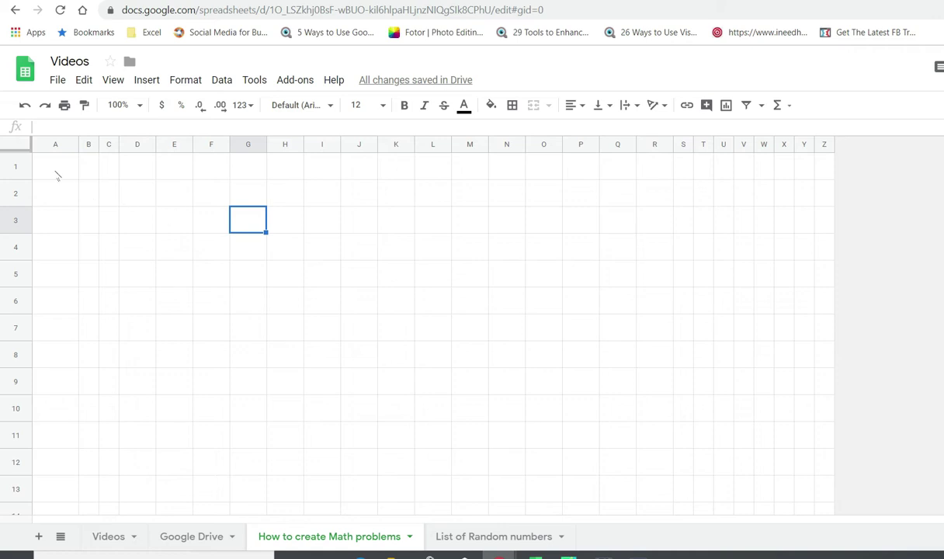
- Enter 10 in cell A1 as the upper limit for the random numbers
click(54, 165)
text(10)
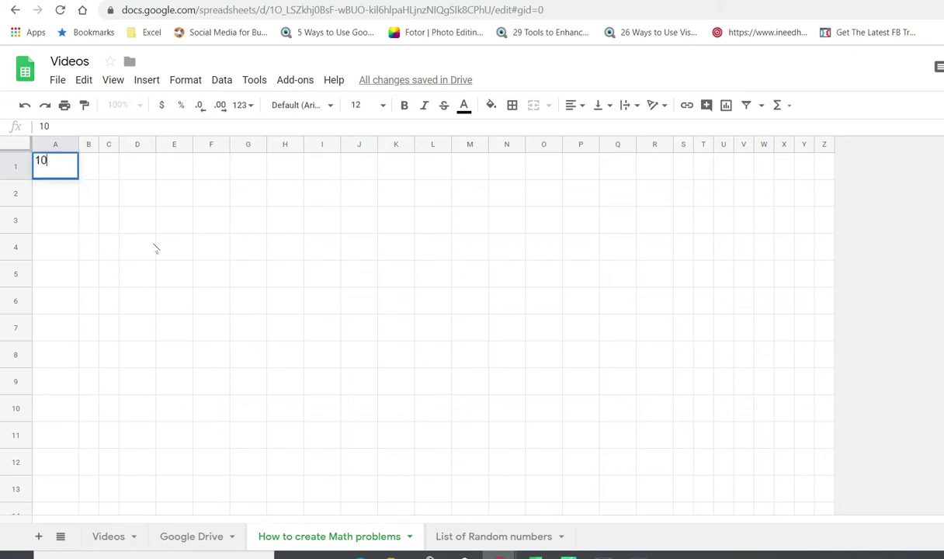
key(Return)
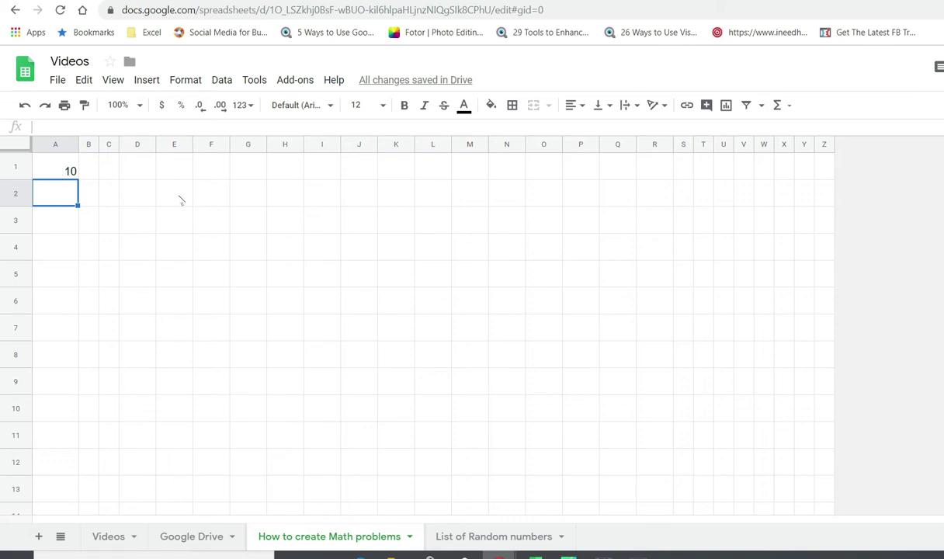
- Enter the formula =randbetween(0,A1) in cell E2 to generate a random number from 0 to the limit in A1
click(179, 198)
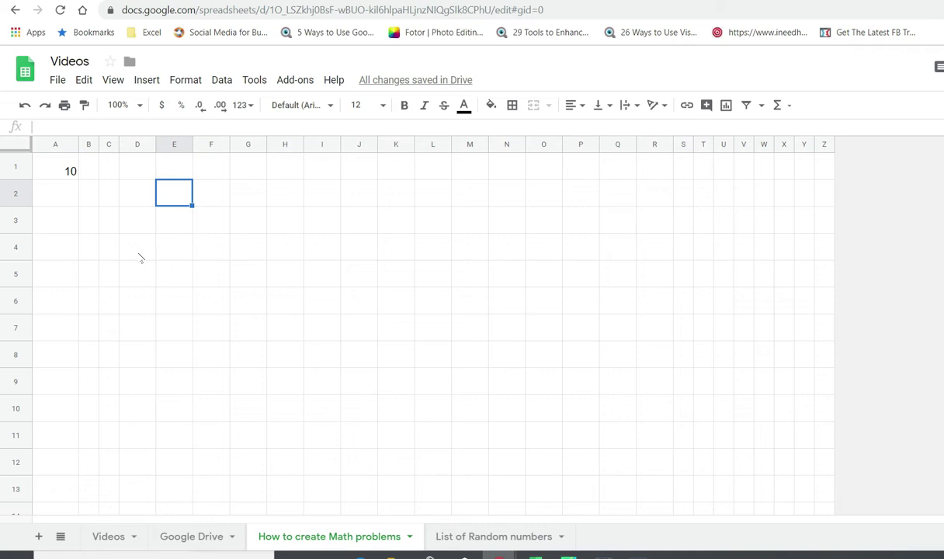
text(=)
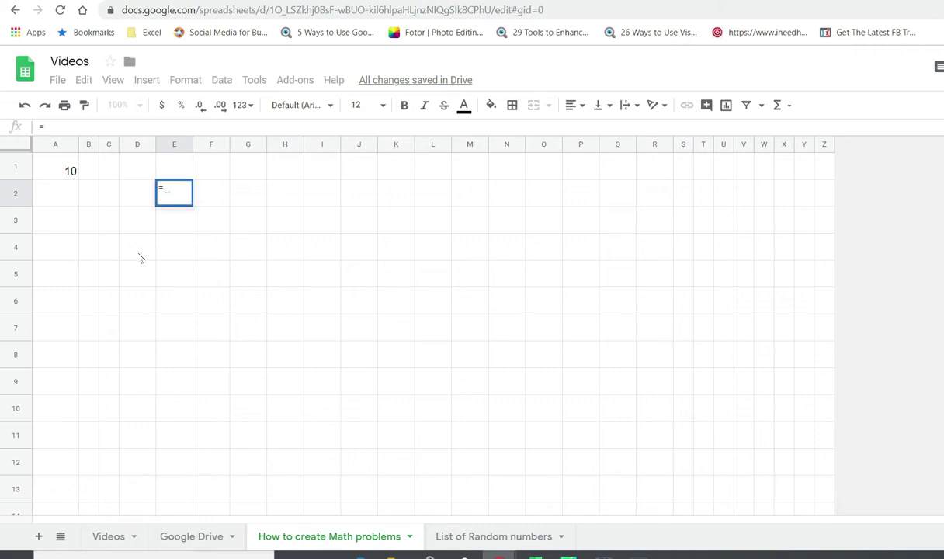
text(randbetween)
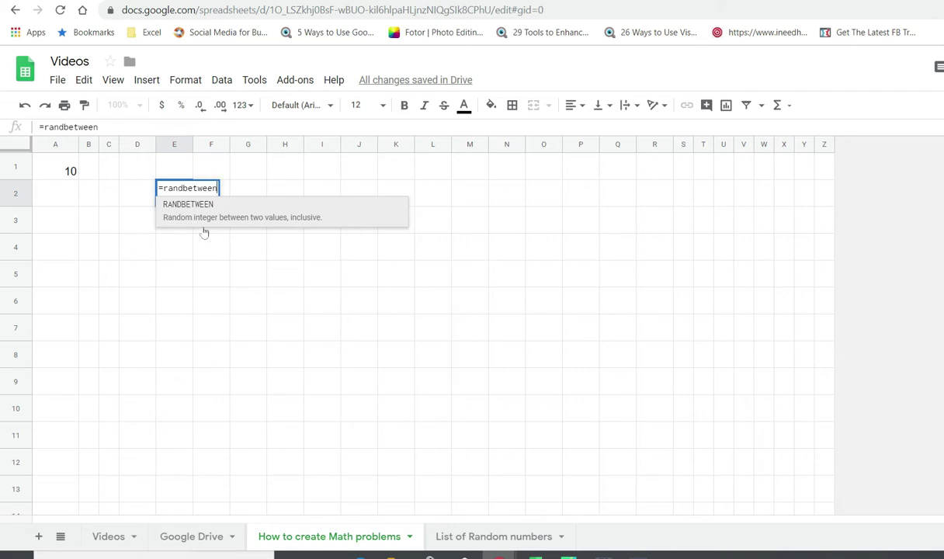
text(()
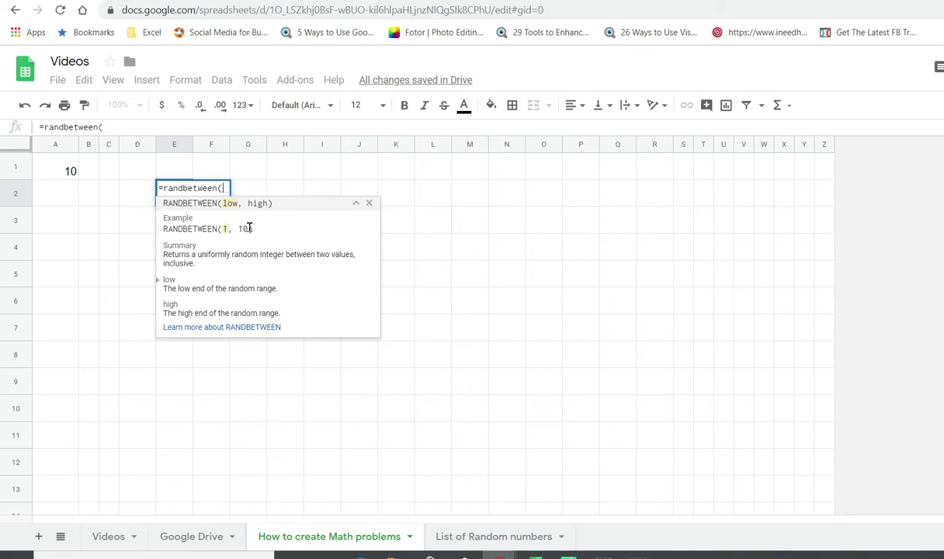
text(0,)
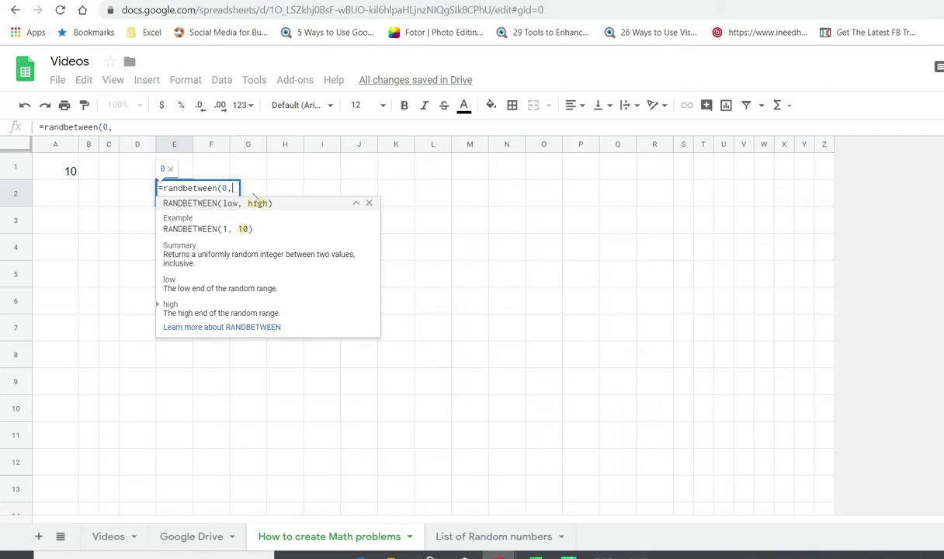
click(59, 173)
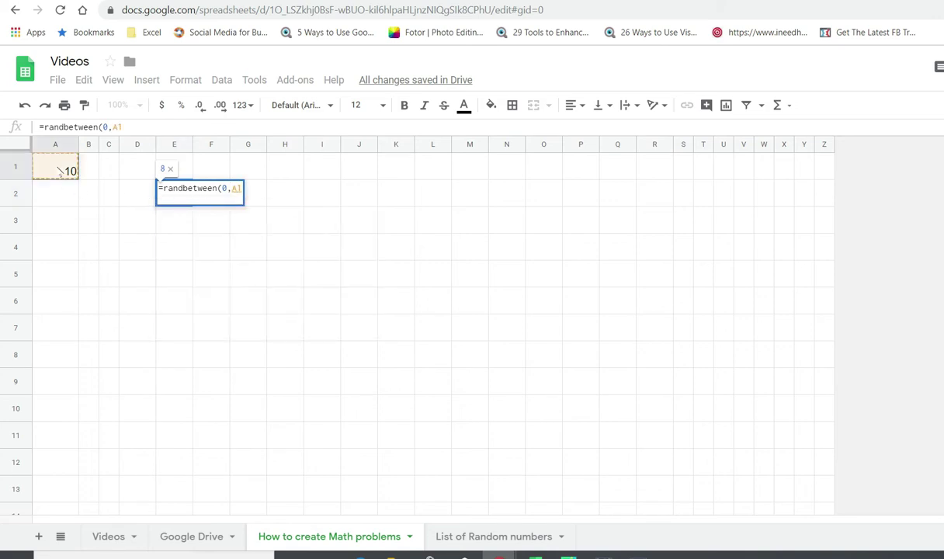
key(Return)
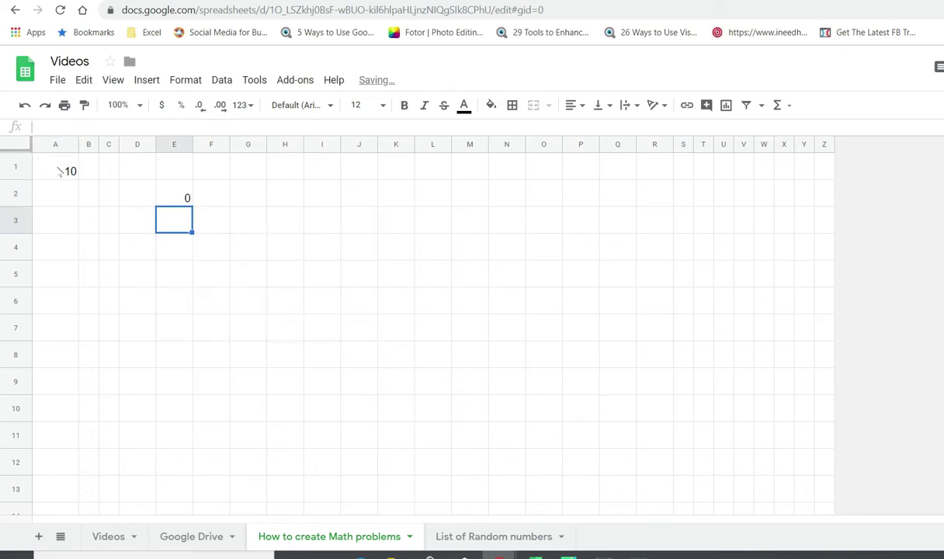
- Make the A1 reference in E2's formula absolute, so it reads =randbetween(0,$A$1)
click(178, 195)
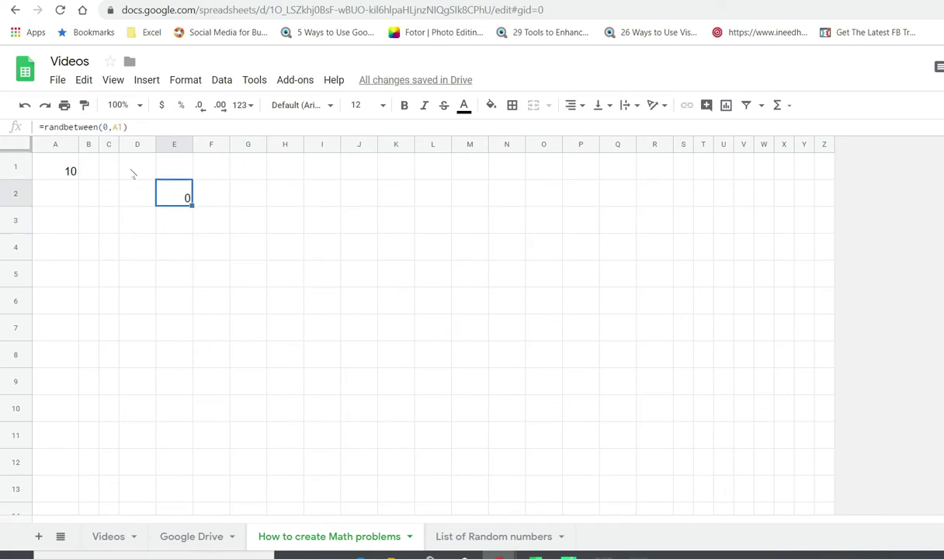
click(110, 127)
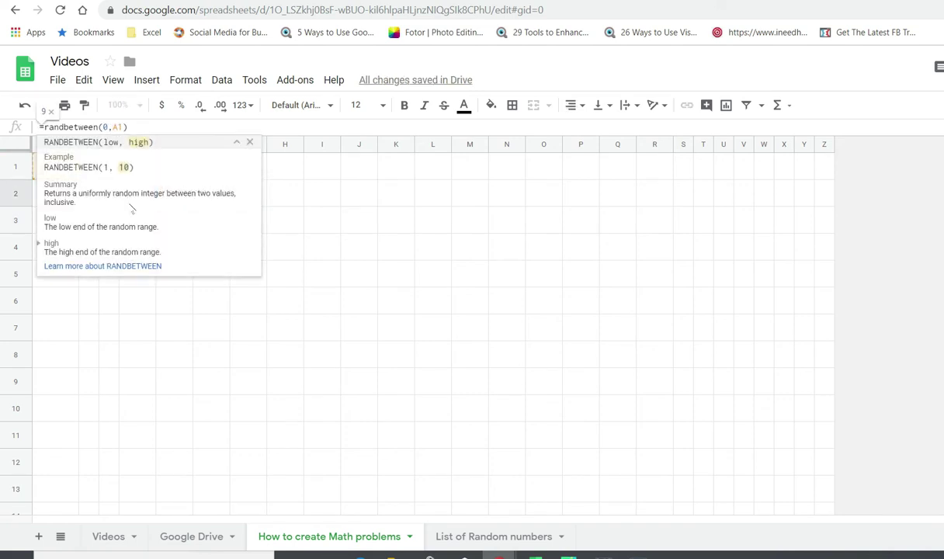
text($)
key(Right)
text($)
key(Return)
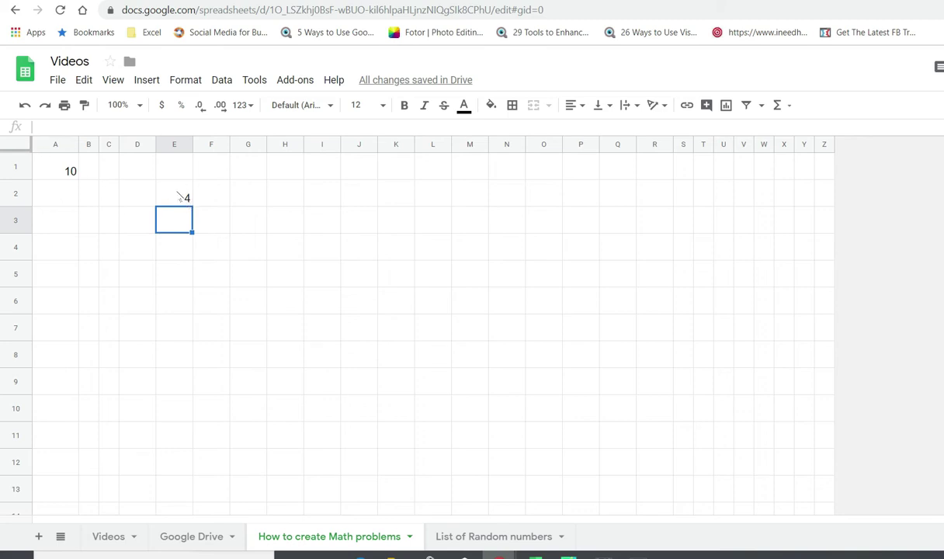
- Fill the random number formula from E2 down into E3
click(170, 186)
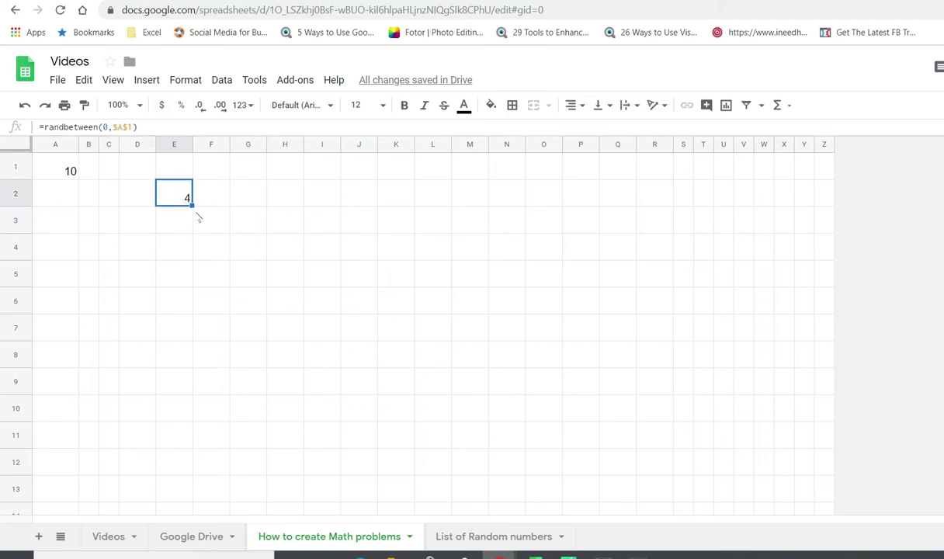
drag(191, 204, 189, 225)
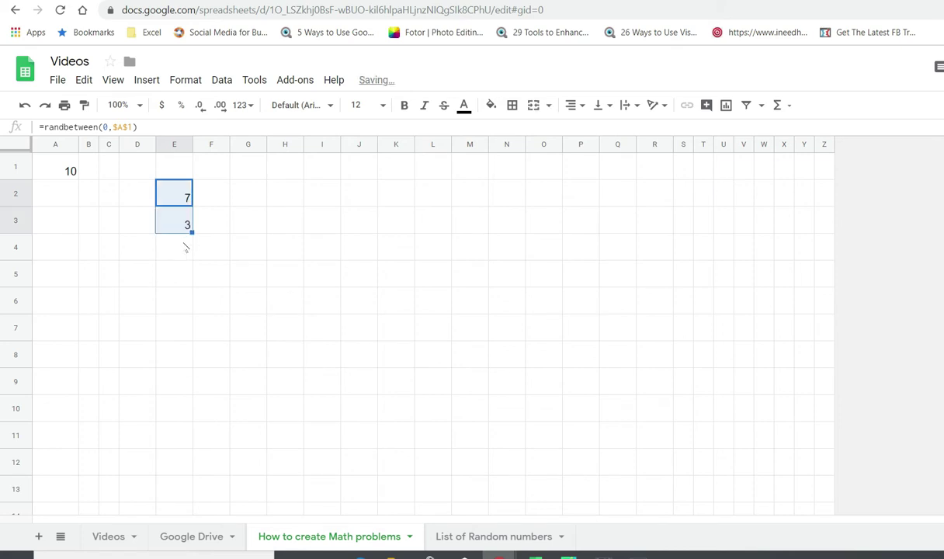
click(169, 220)
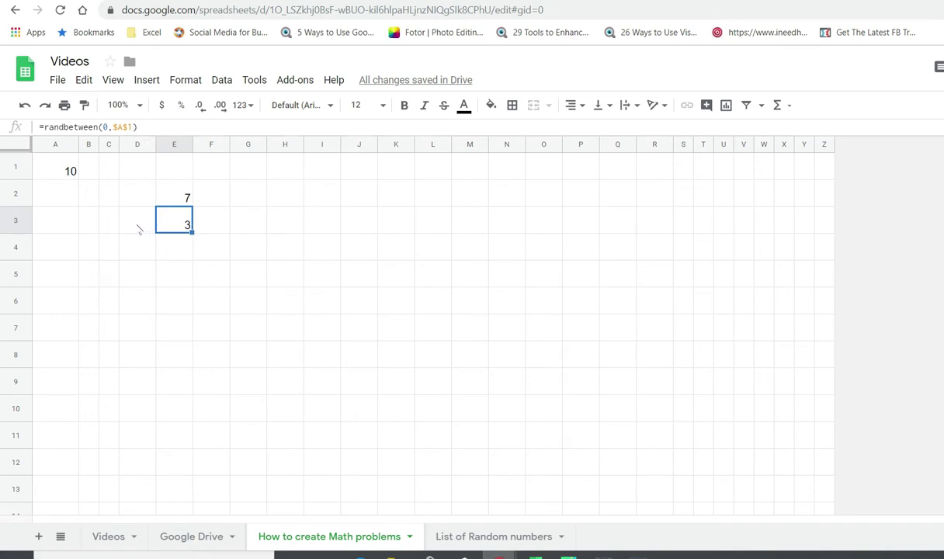
- Enter a plus sign as text ('+) in D3 and narrow column D so it sits closer to the numbers
click(140, 223)
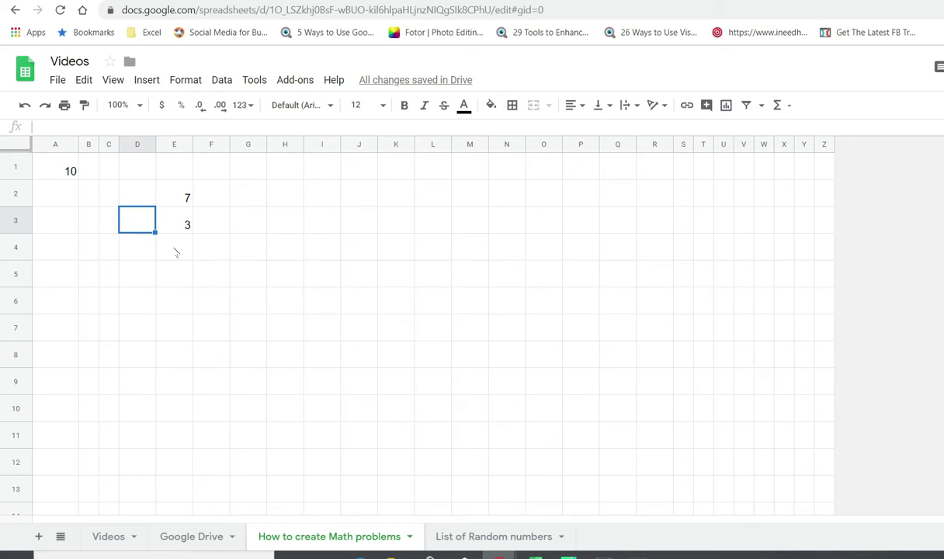
text('+)
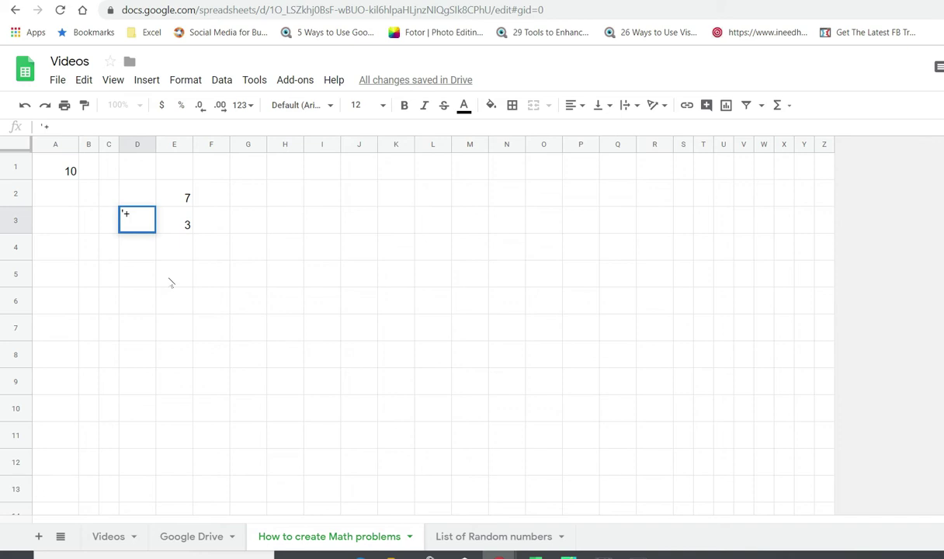
key(Return)
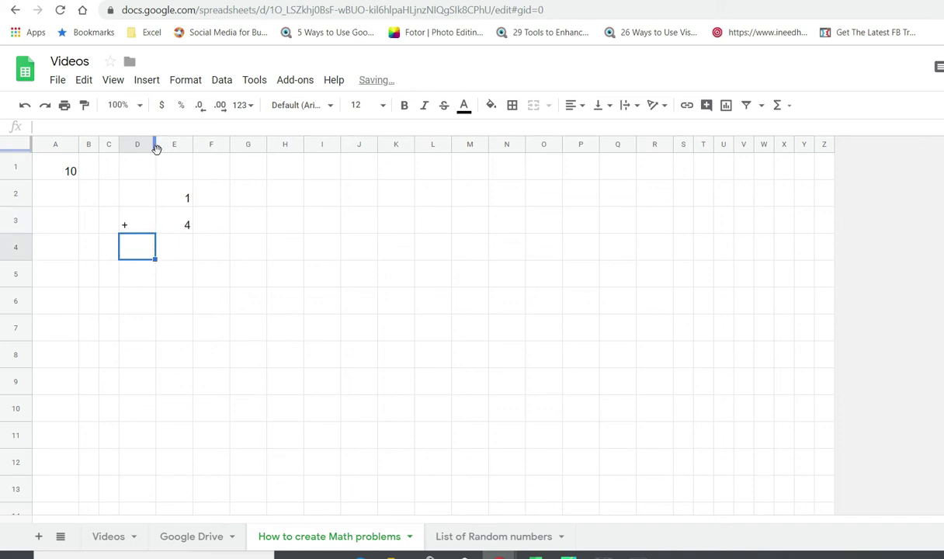
drag(155, 145, 144, 144)
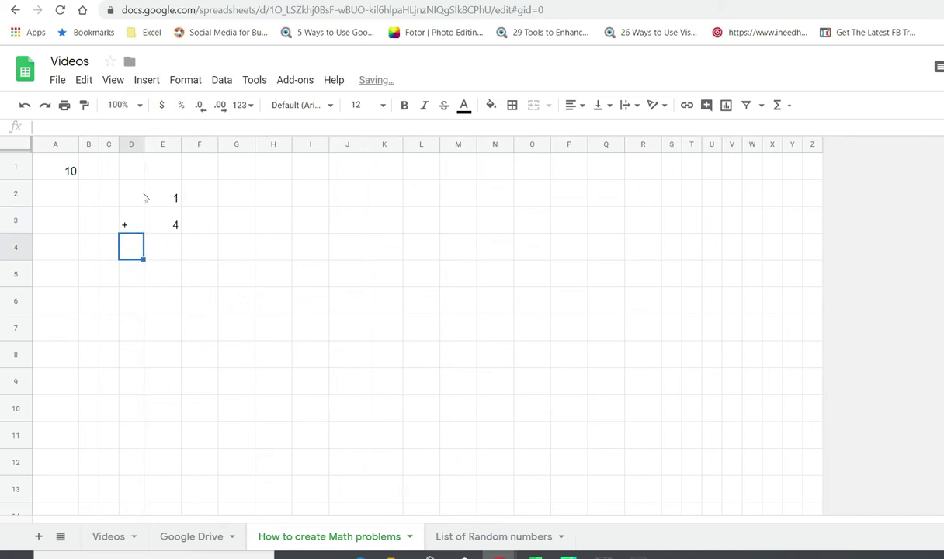
- Add a bottom border to cell E3 as the answer line of the addition problem
click(172, 195)
click(165, 221)
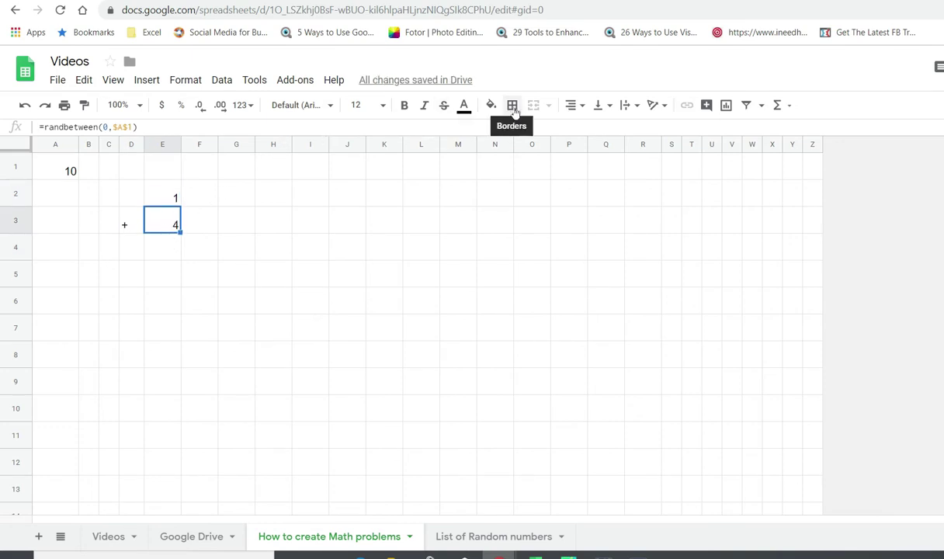
click(512, 106)
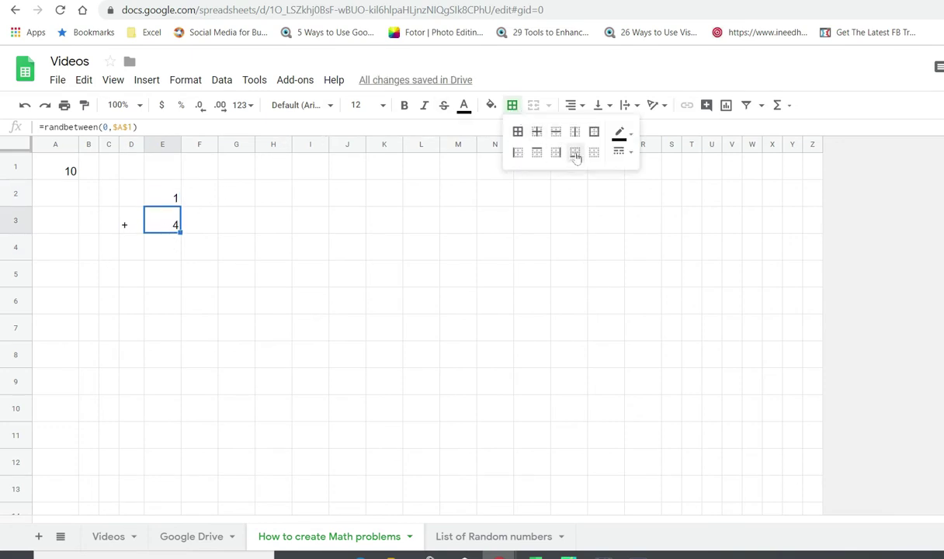
click(574, 152)
click(159, 246)
click(148, 292)
click(104, 266)
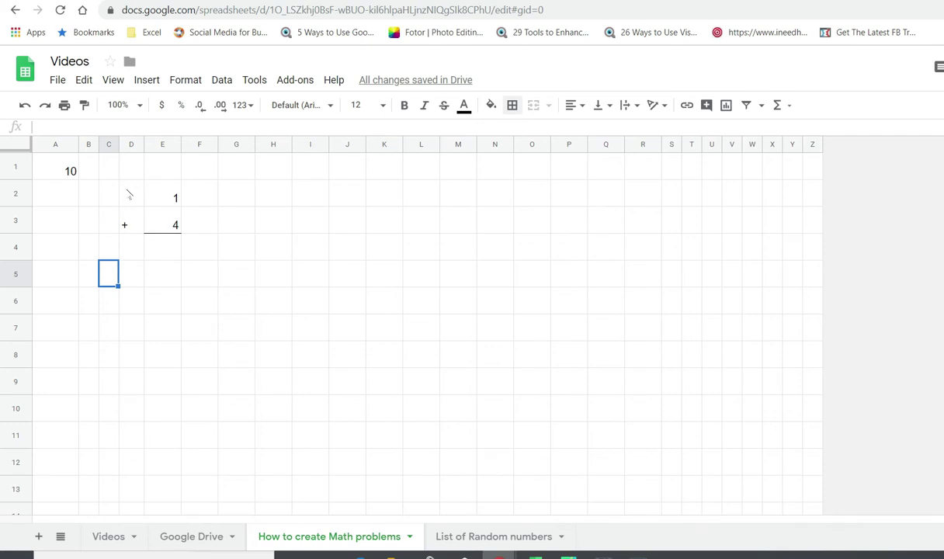
- Copy the addition problem in D2:E3 and paste it at H2, D6 and H6
drag(129, 190, 174, 226)
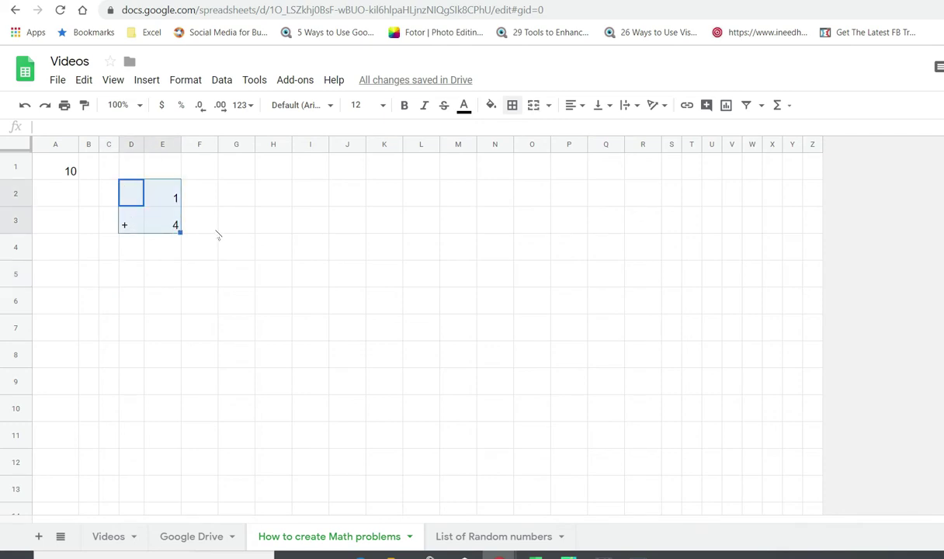
key(ctrl+c)
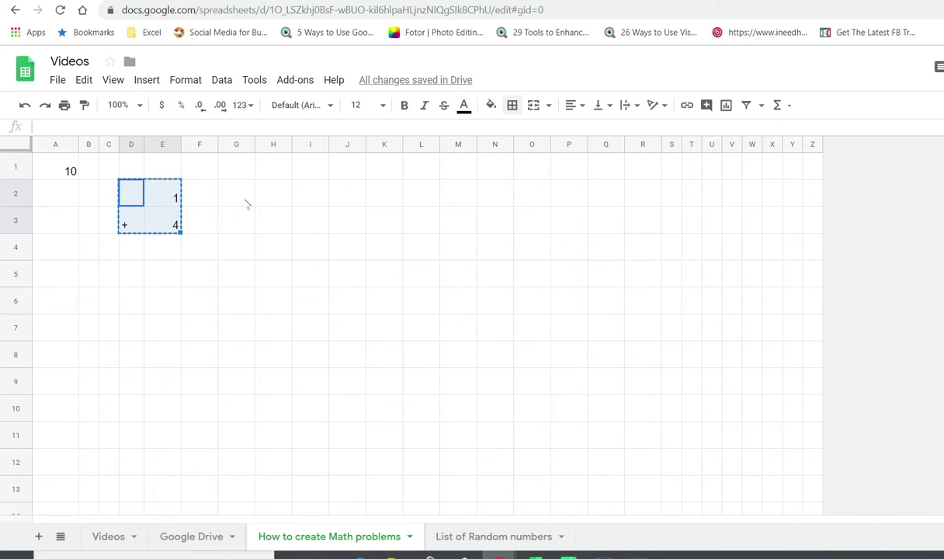
click(271, 198)
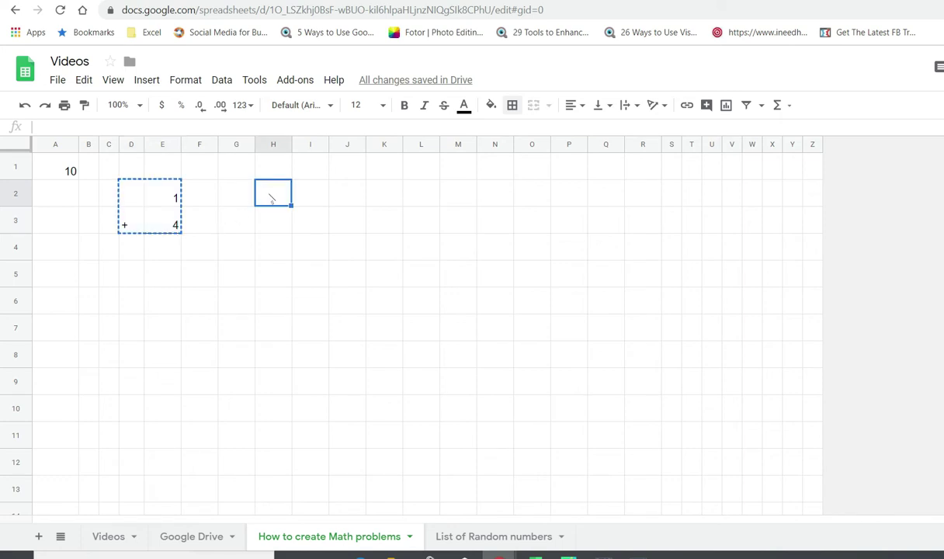
key(ctrl+v)
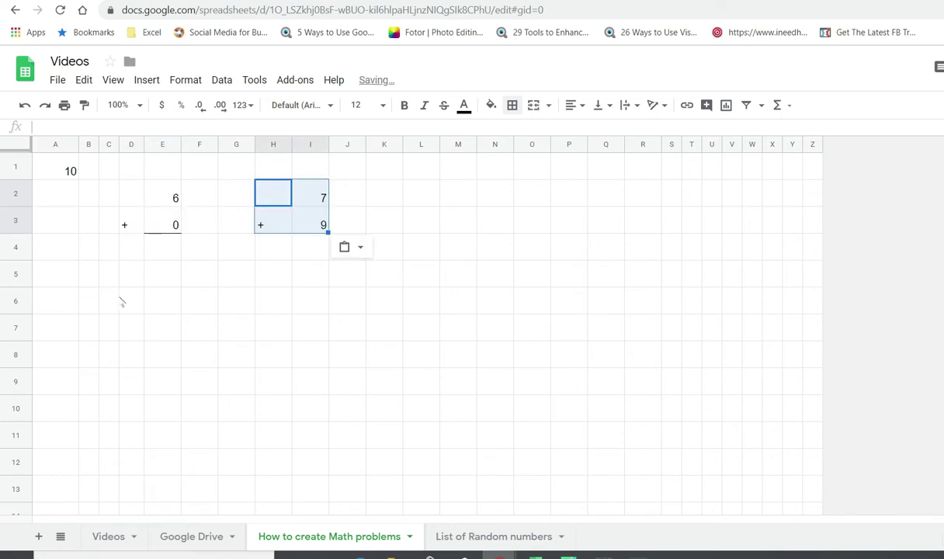
click(132, 304)
key(ctrl+v)
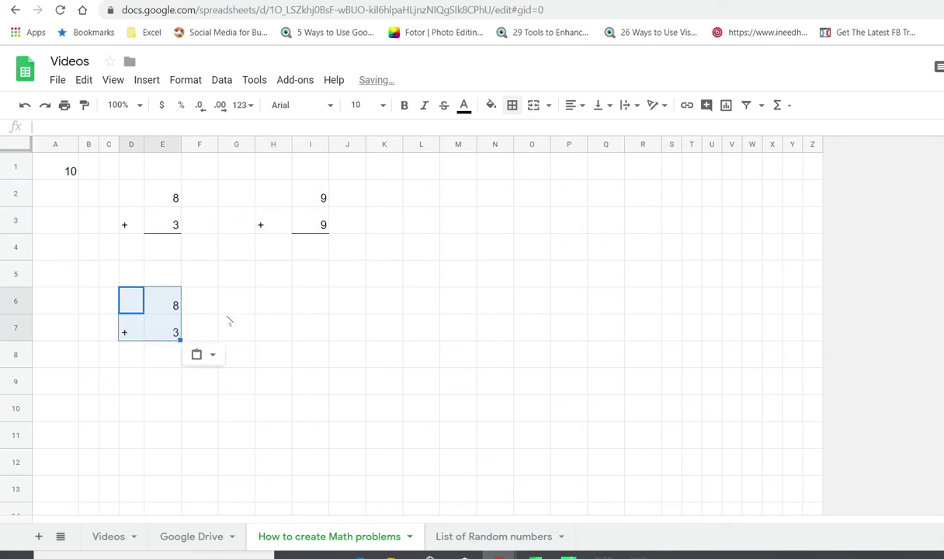
click(269, 307)
key(ctrl+v)
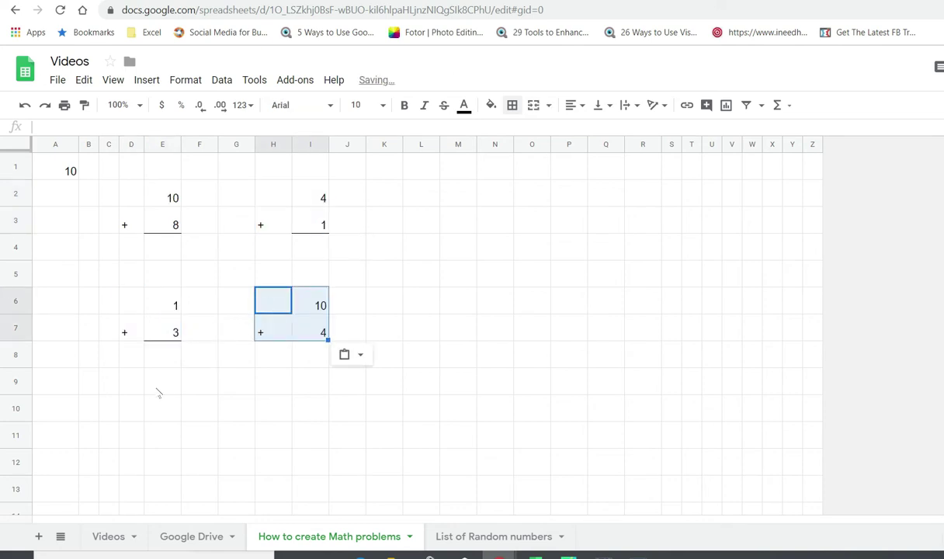
- Paste two more copies of the addition problem at D9 and H9
click(130, 380)
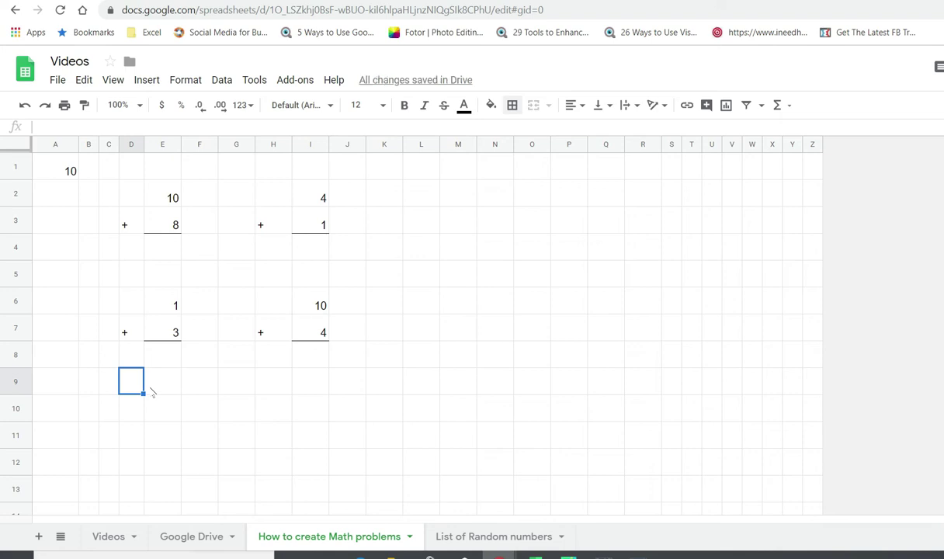
key(ctrl+v)
click(277, 386)
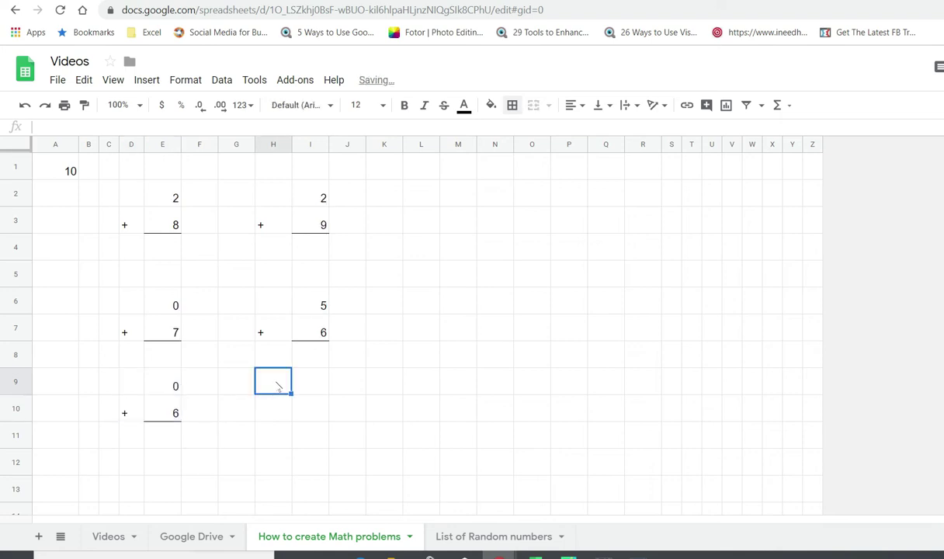
key(ctrl+v)
click(238, 442)
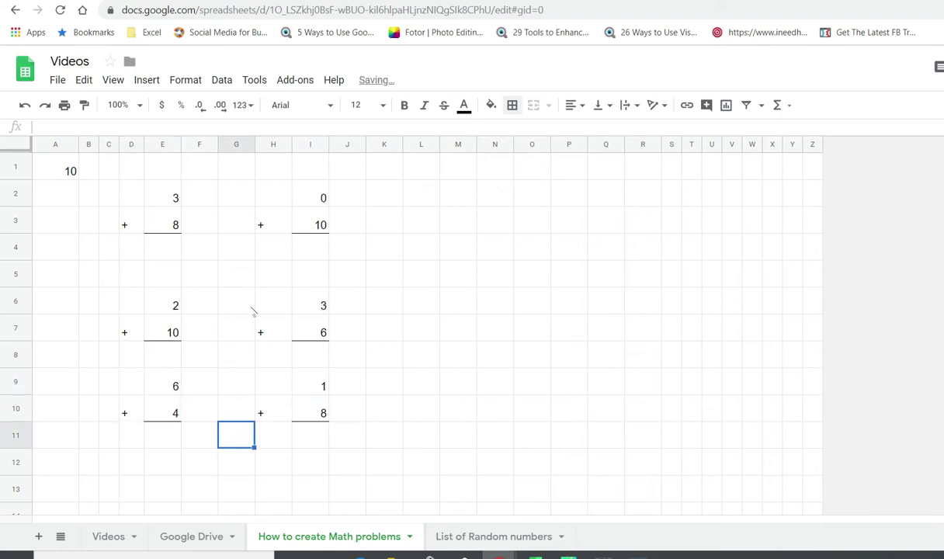
click(242, 273)
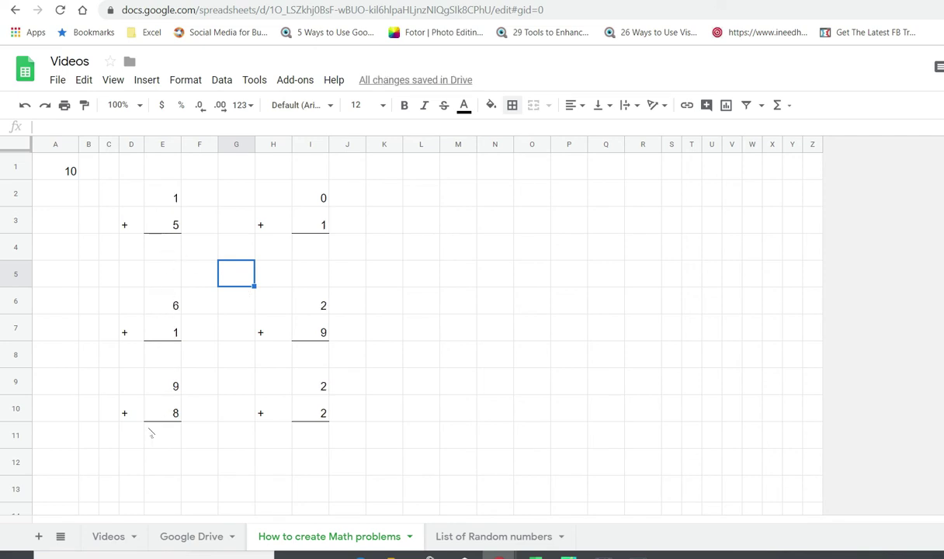
- Paste the addition problem at L2 and replace its plus sign in L3 with a text minus sign ('-)
click(421, 197)
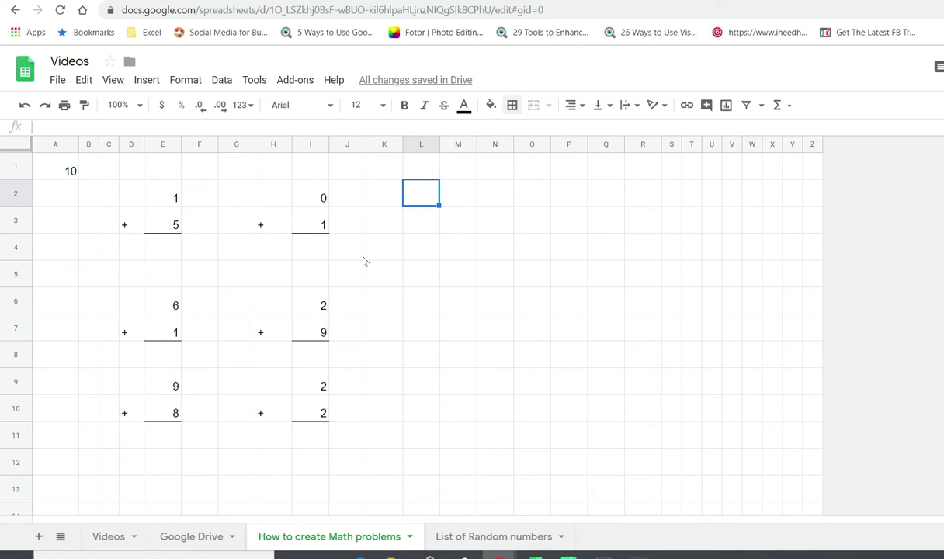
key(ctrl+v)
click(411, 225)
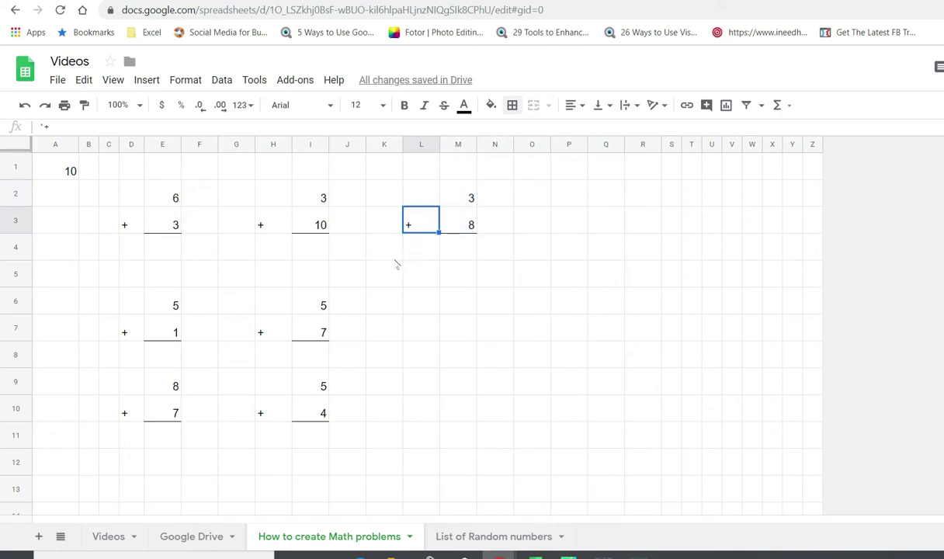
text(')
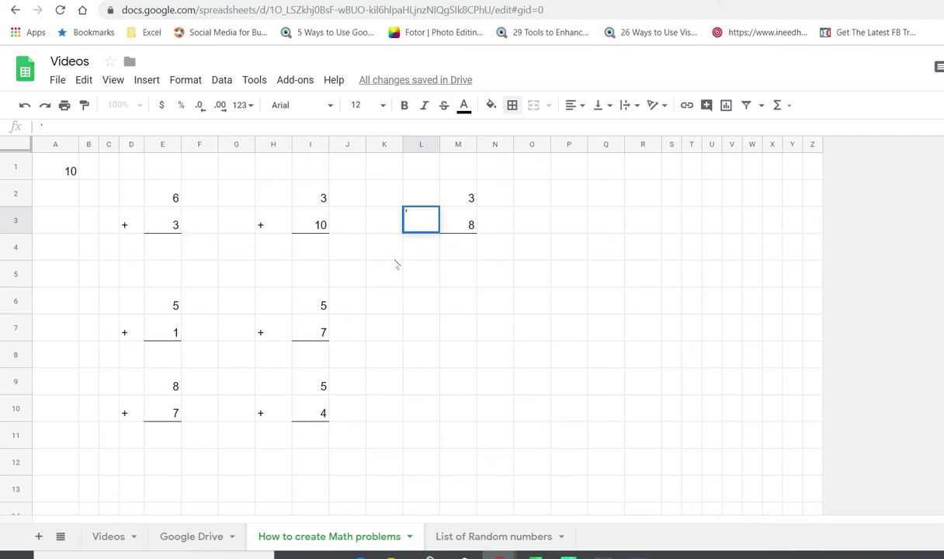
text(-)
key(Return)
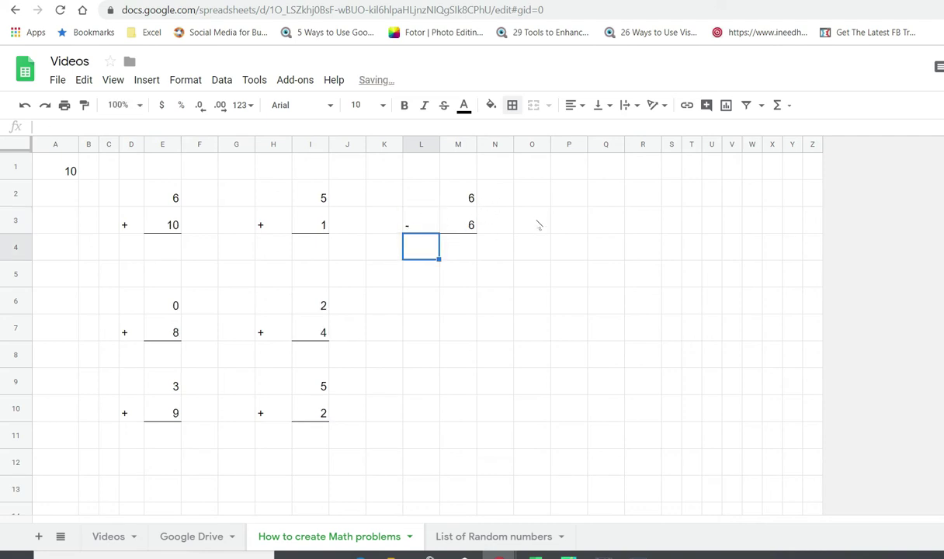
click(537, 225)
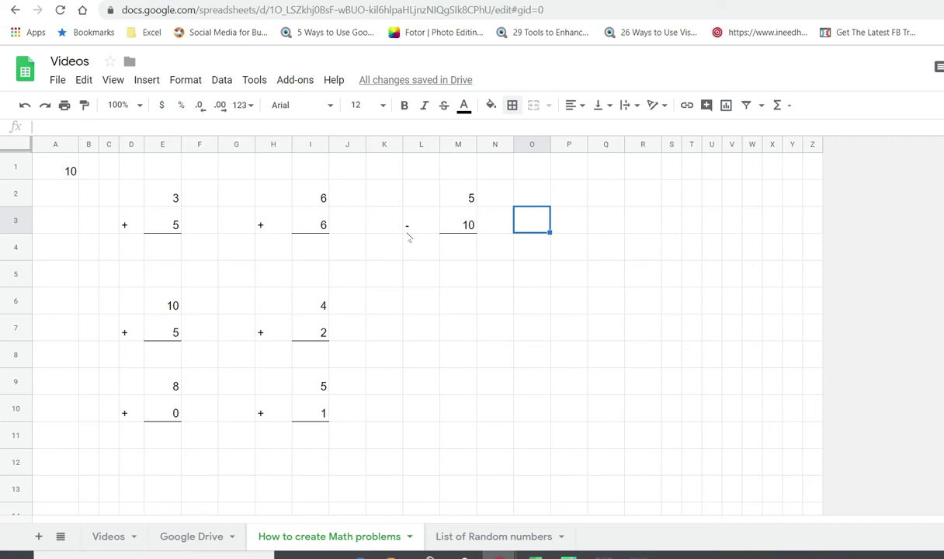
- Change the formula in M3 to =randbetween(0,M2) so the subtracted number never exceeds the one above it
click(470, 227)
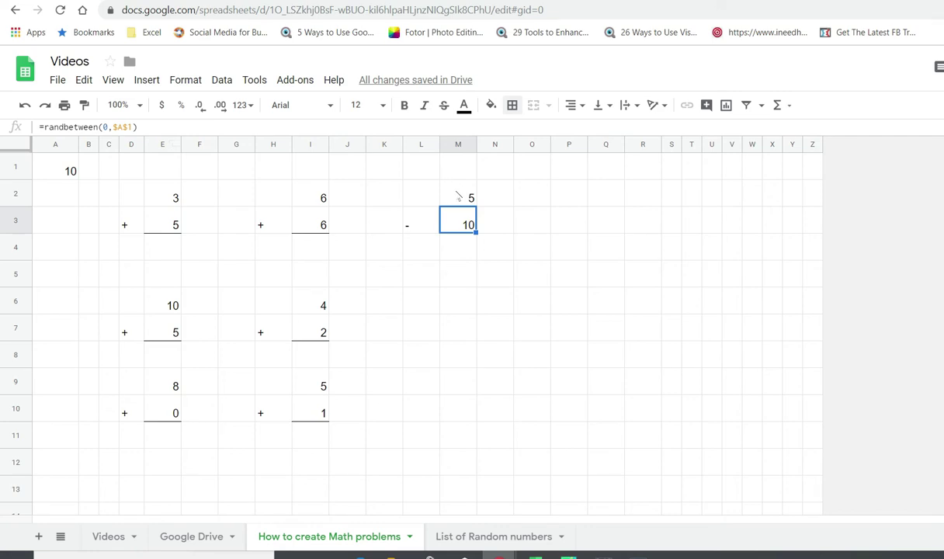
click(128, 127)
key(BackSpace)
key(BackSpace)
key(BackSpace)
key(BackSpace)
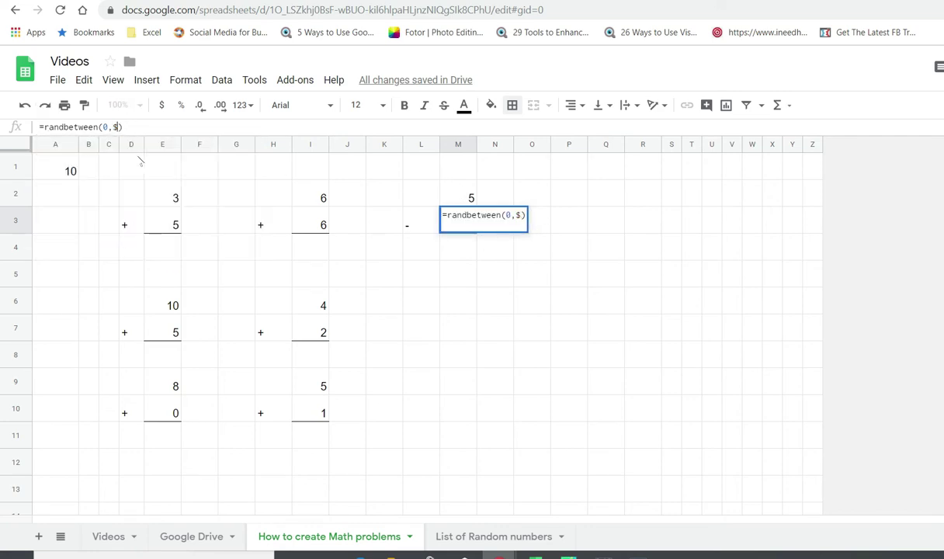
click(429, 195)
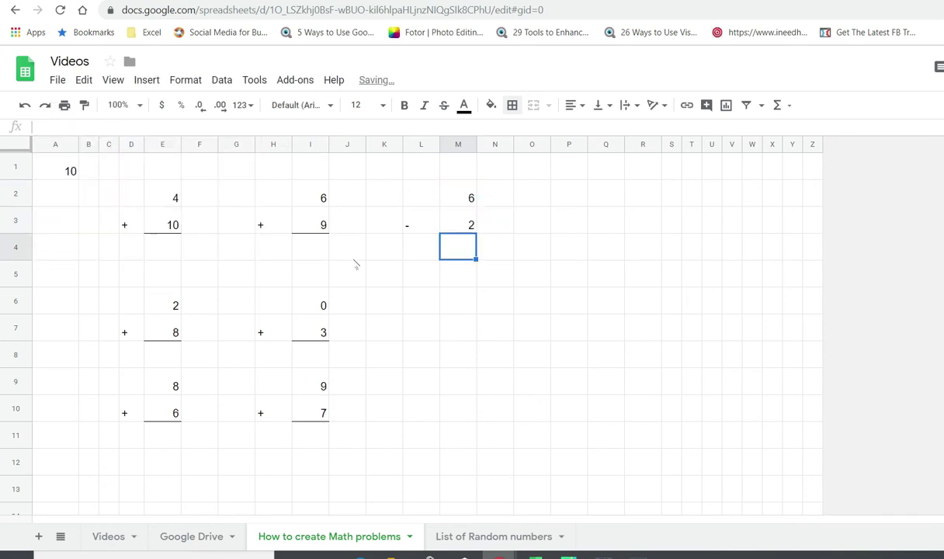
click(456, 224)
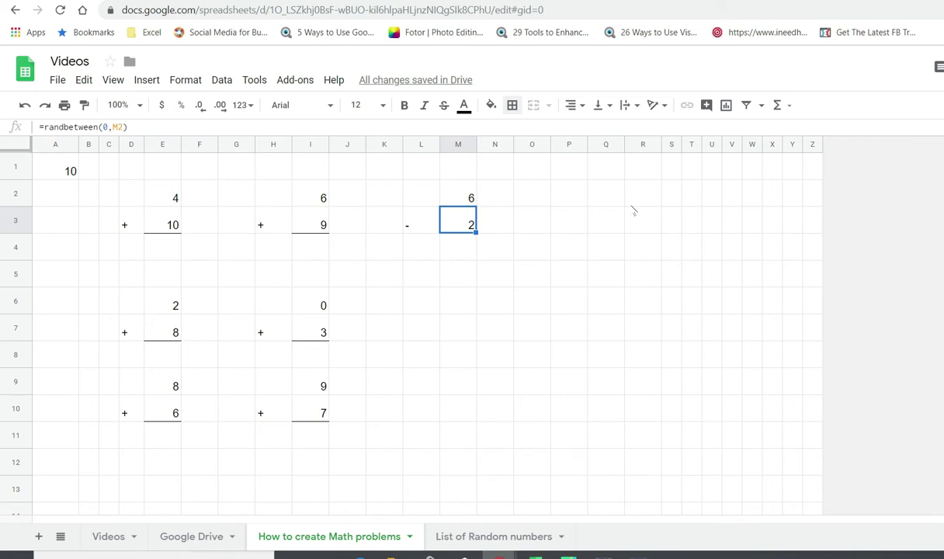
key(Down)
key(Down)
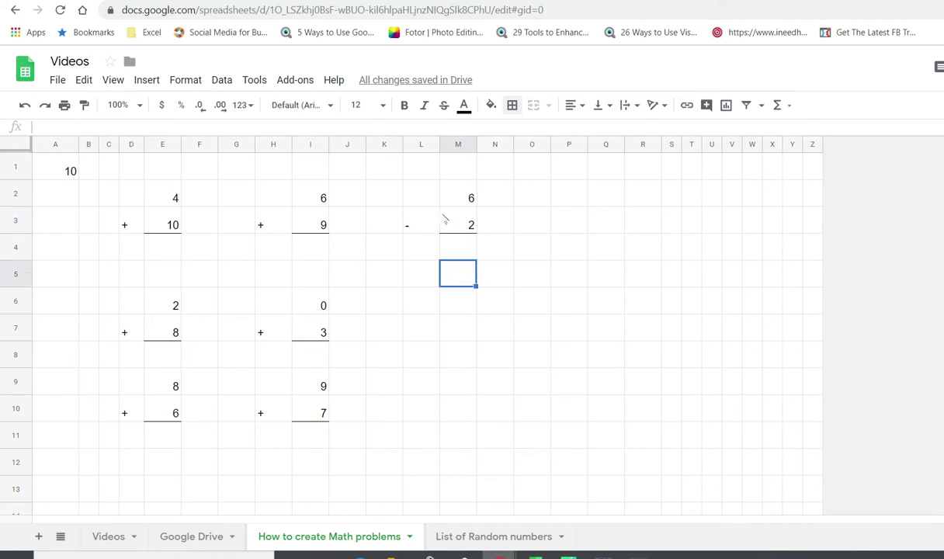
- Copy the subtraction problem in L2:M4 and paste it at P2, L6 and P6
drag(417, 191, 458, 240)
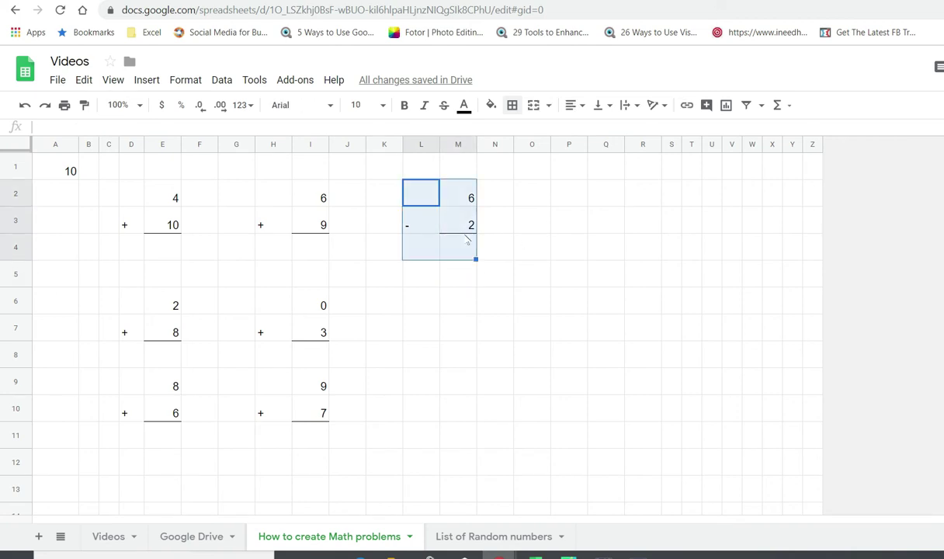
key(ctrl+c)
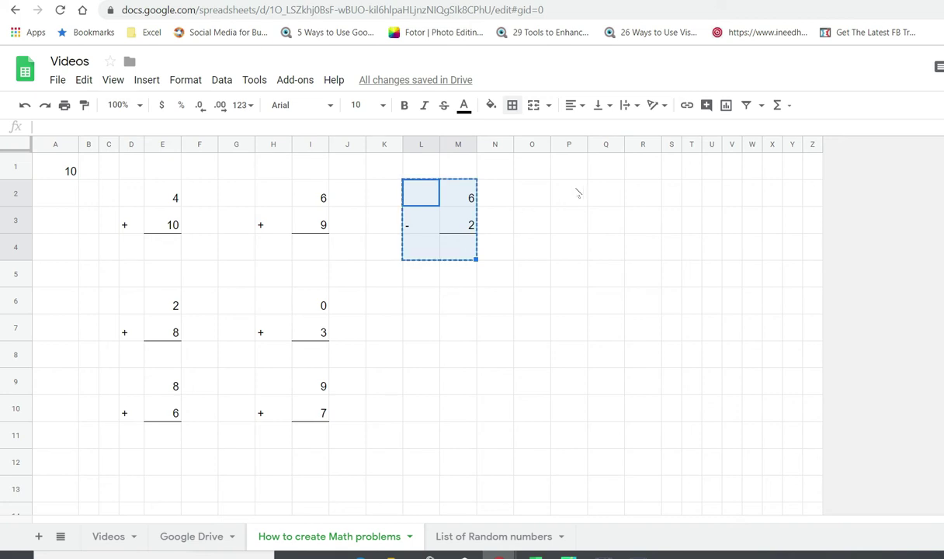
click(569, 200)
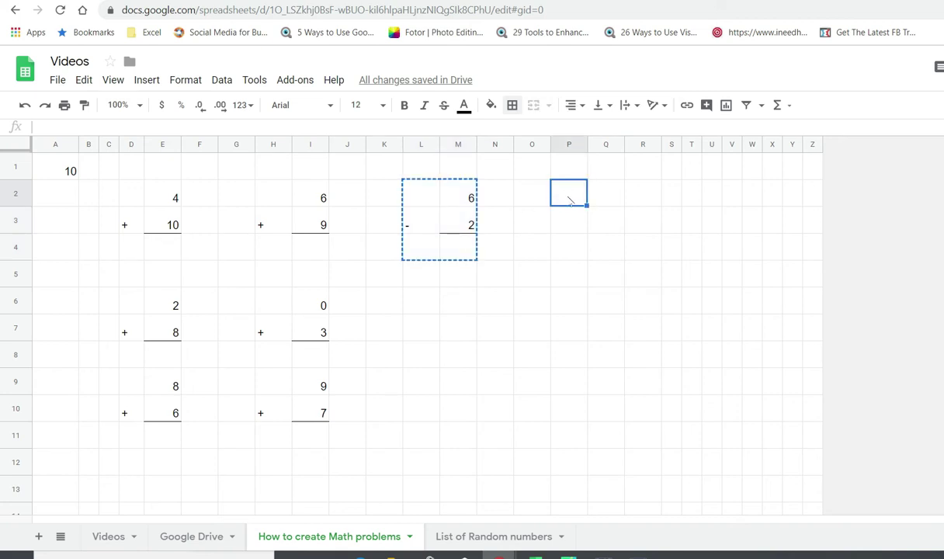
key(ctrl+v)
click(412, 295)
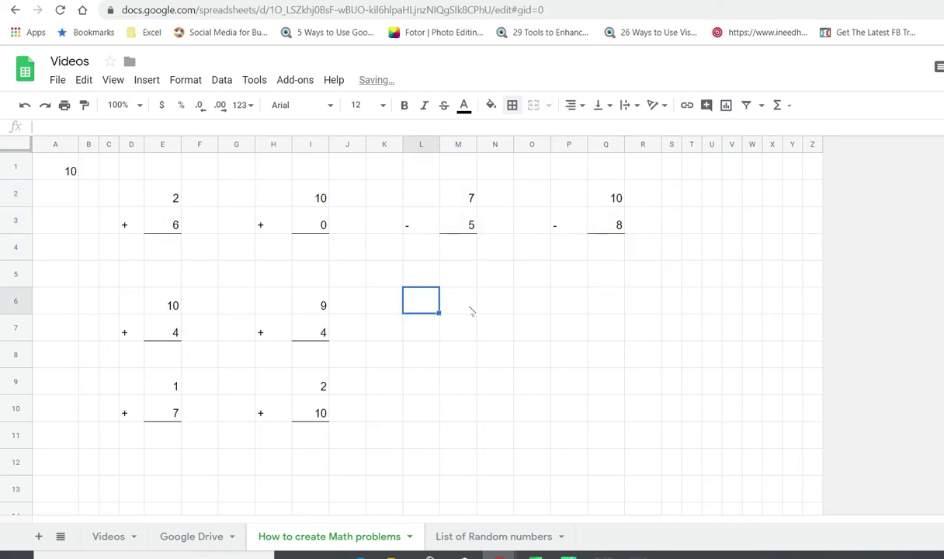
key(ctrl+v)
click(586, 309)
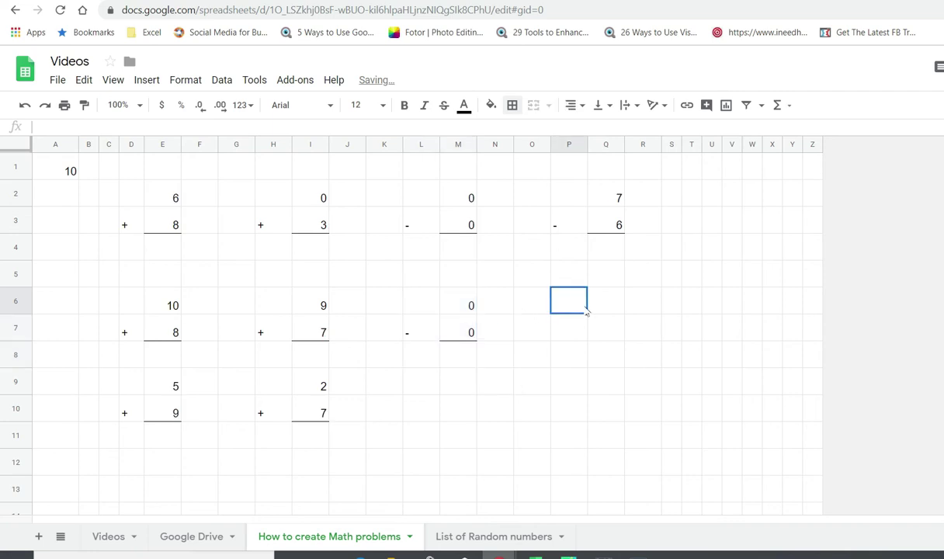
key(ctrl+v)
- Paste two more copies of the subtraction problem at L9 and P9
click(423, 382)
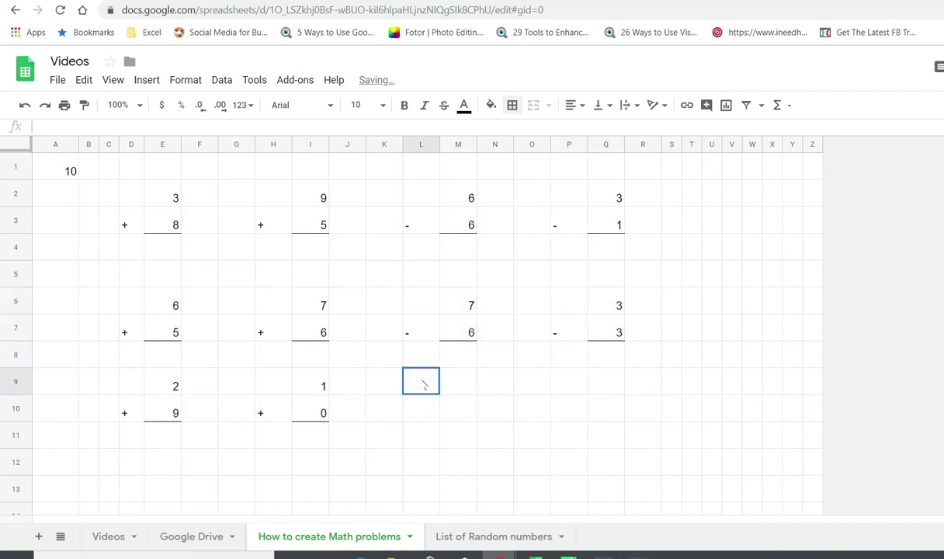
key(ctrl+v)
click(572, 383)
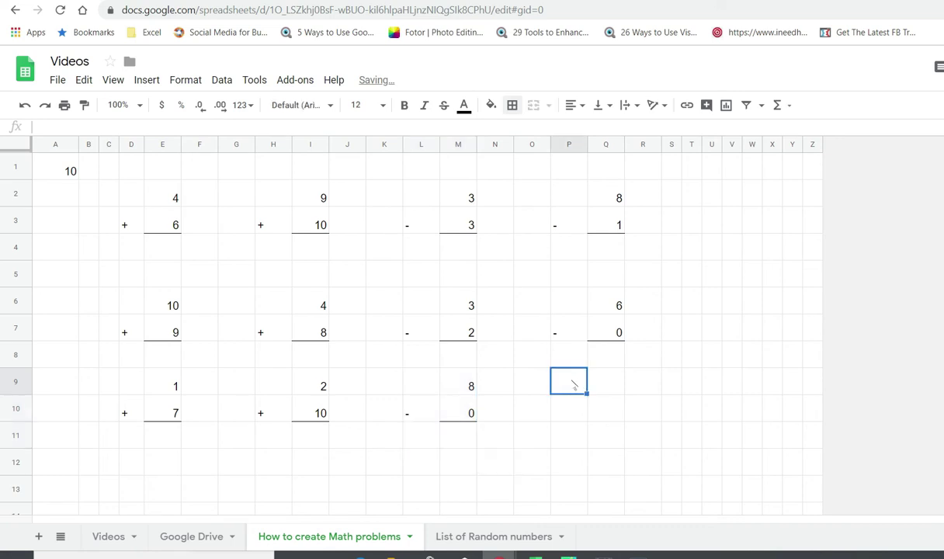
key(ctrl+v)
click(425, 458)
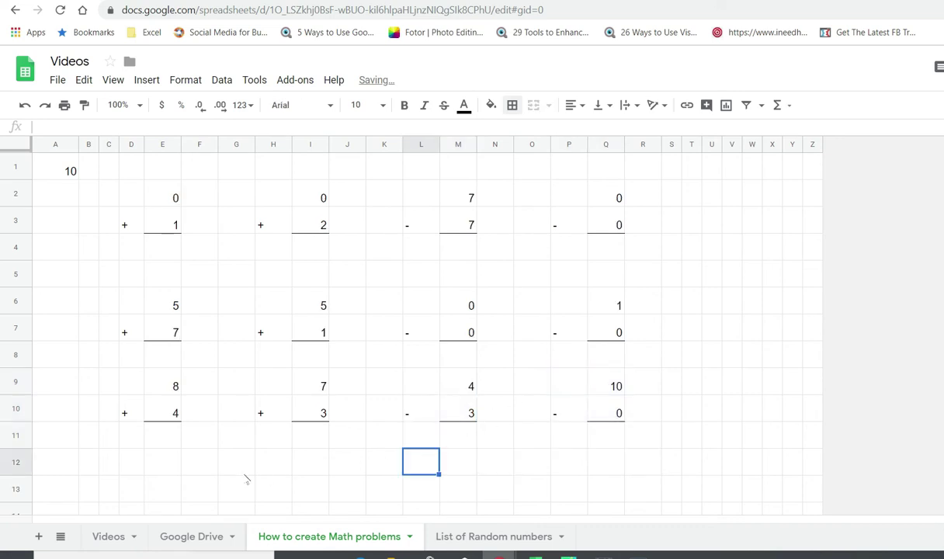
- Regenerate the random numbers by clearing the empty cell C12
click(234, 459)
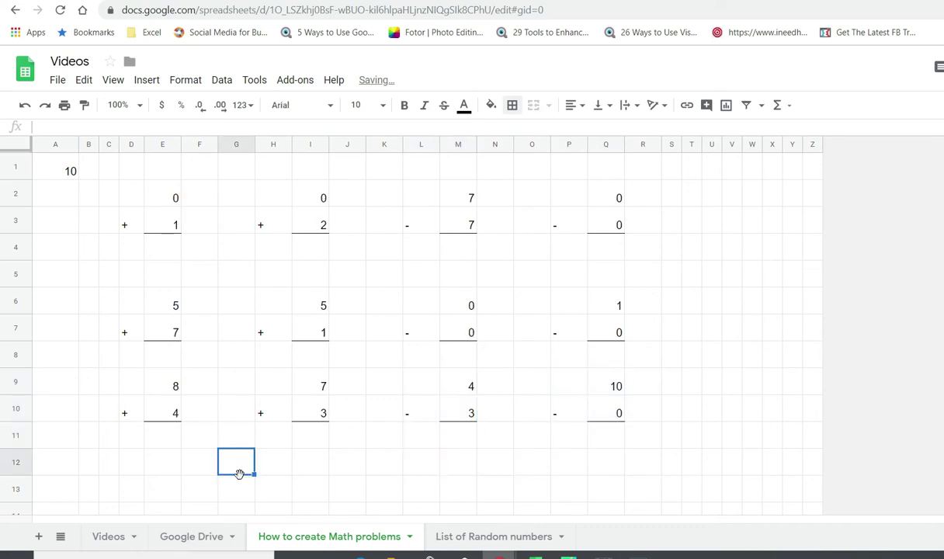
click(114, 462)
key(Delete)
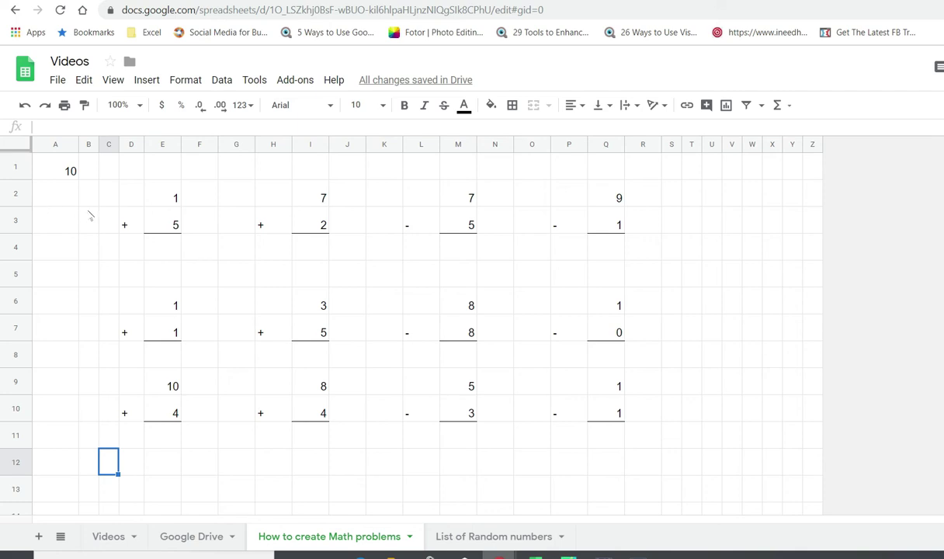
- Set the upper limit in A1 to 50
click(60, 174)
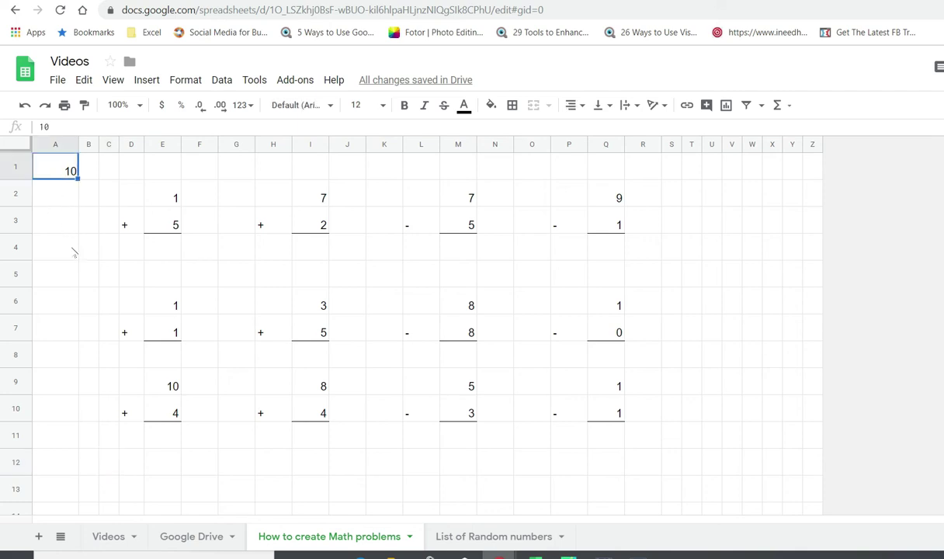
text(50)
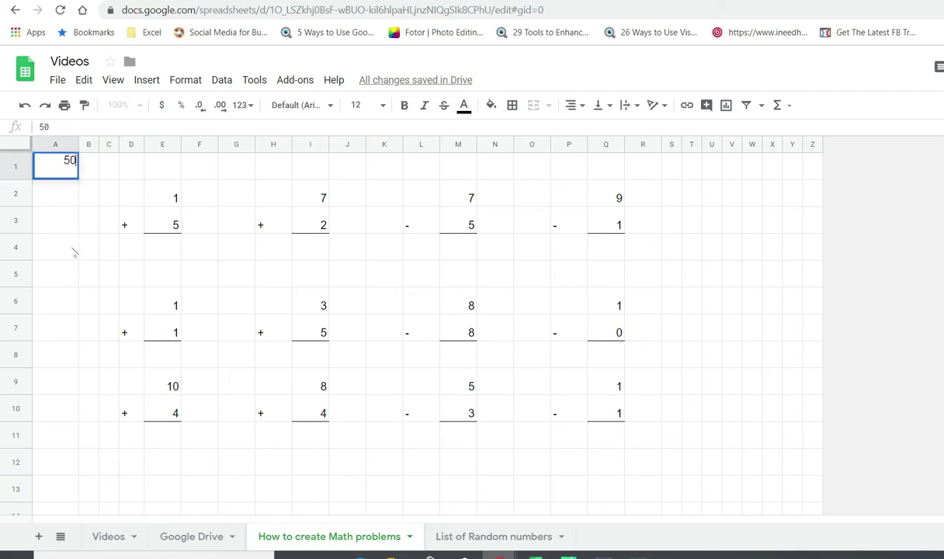
key(Return)
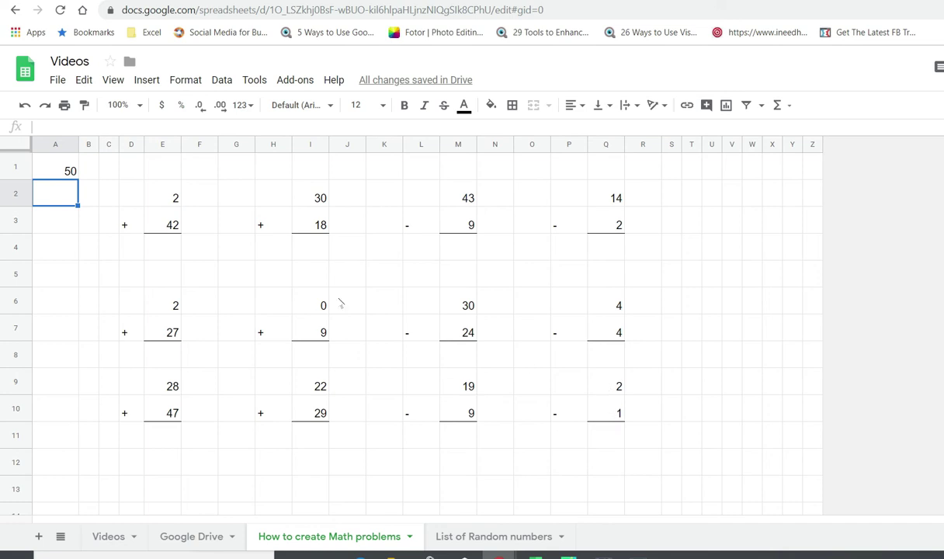
- Set the upper limit in A1 to 1000
click(61, 163)
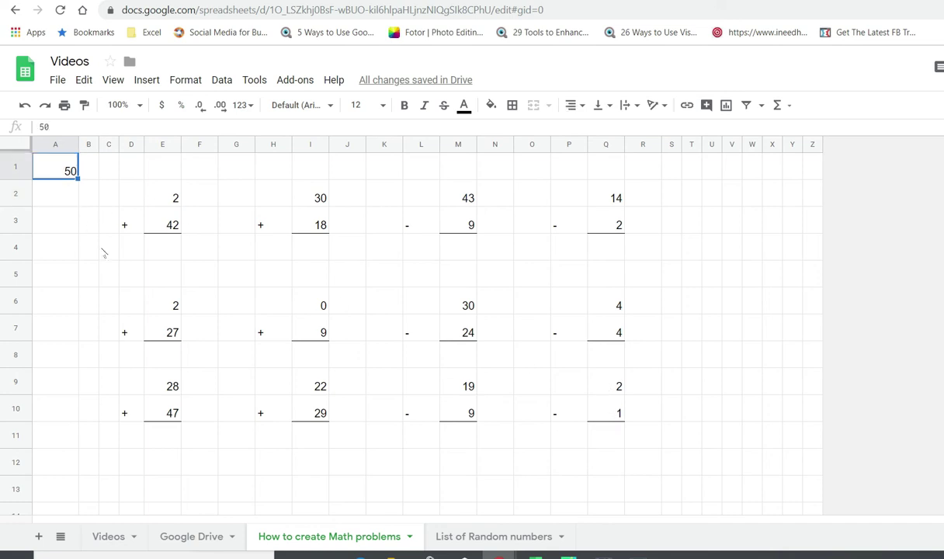
text(1000)
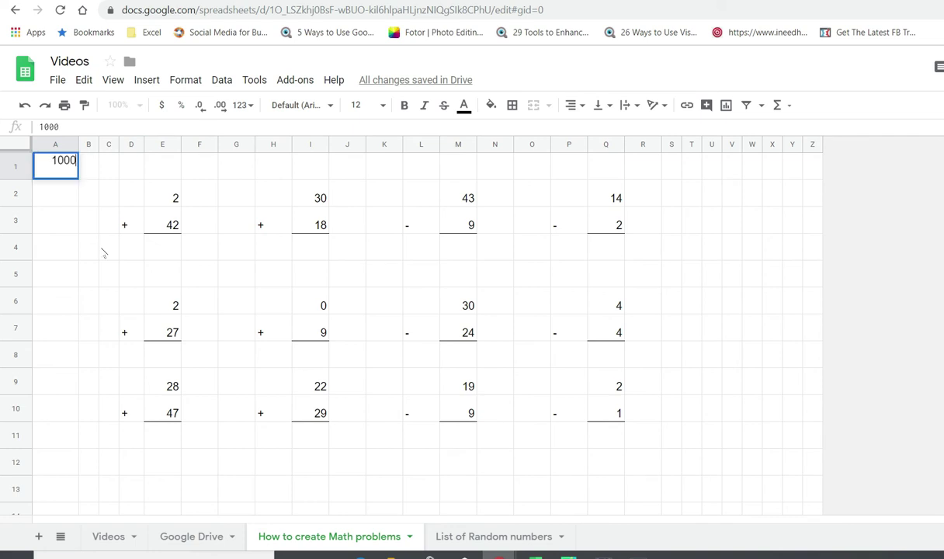
key(Return)
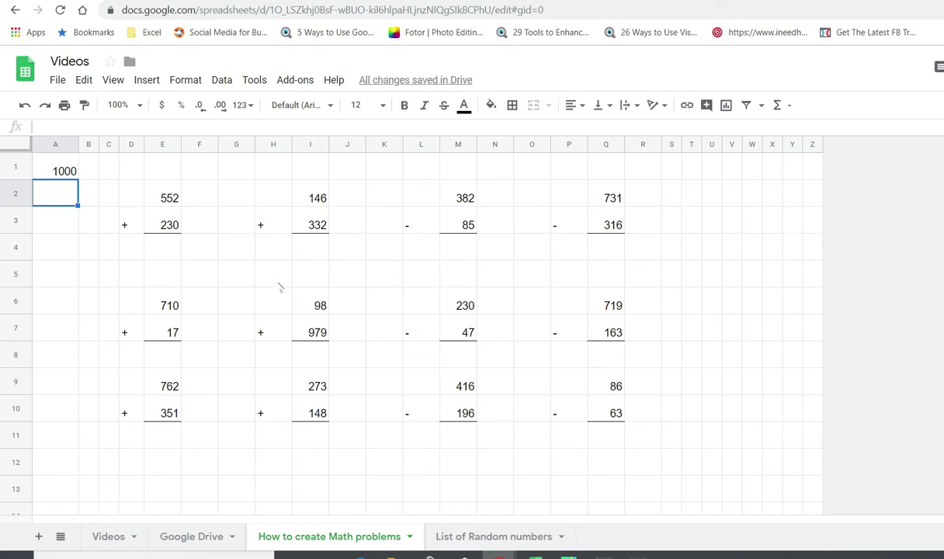
click(75, 304)
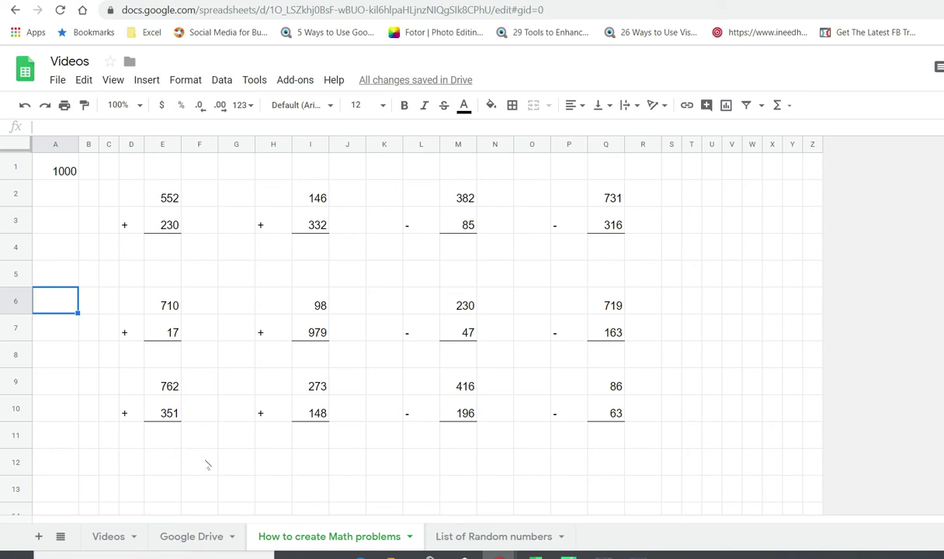
- Add a new blank sheet after the How to create Math problems sheet and compare it with the problem layout
click(39, 536)
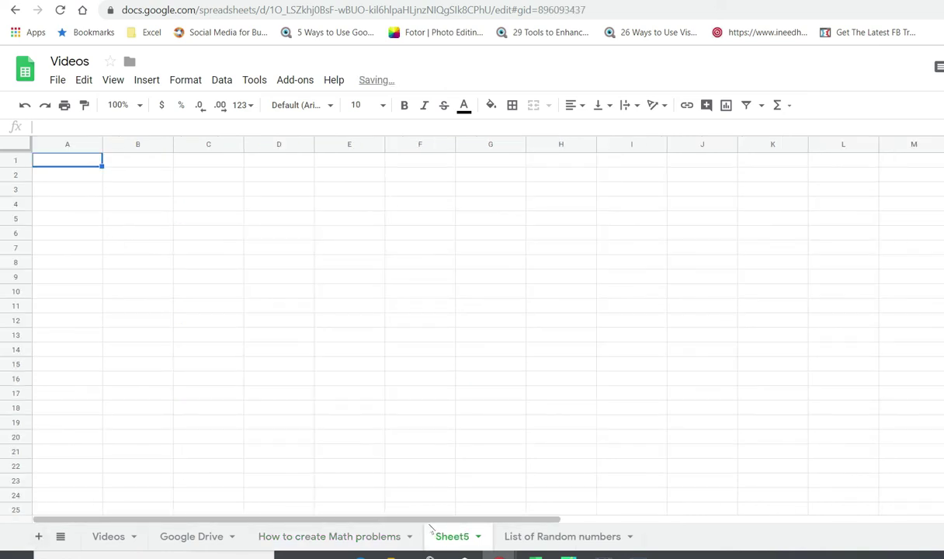
click(364, 535)
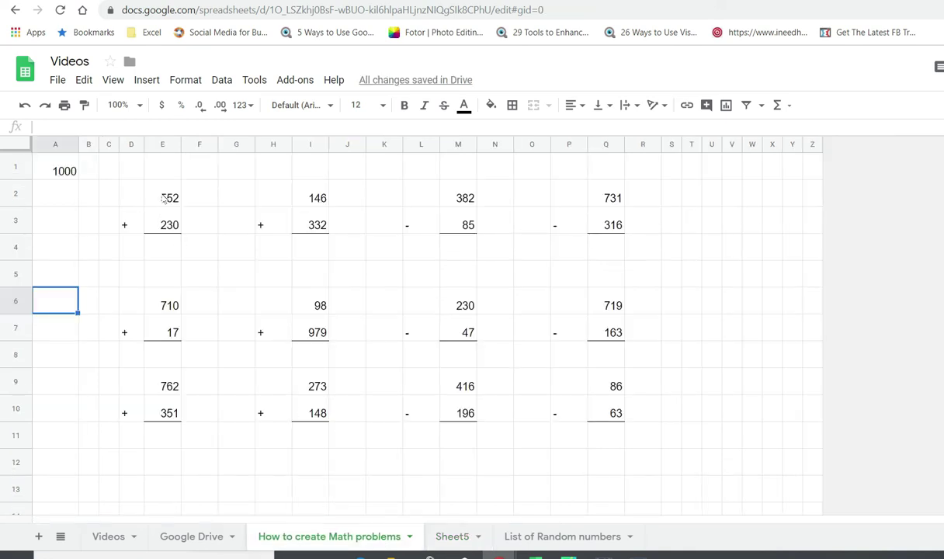
click(449, 537)
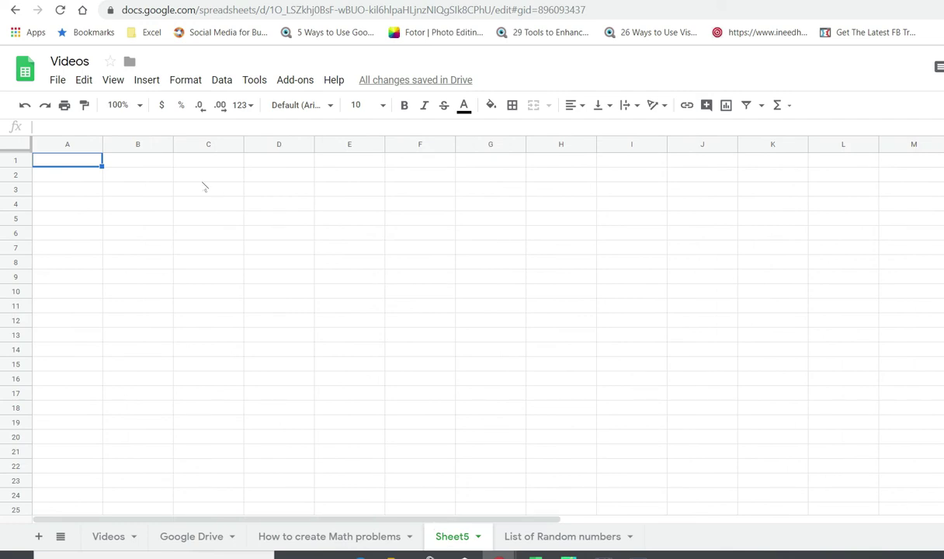
- Link cell D2 of the new sheet to D2 of the How to create Math problems sheet
click(283, 175)
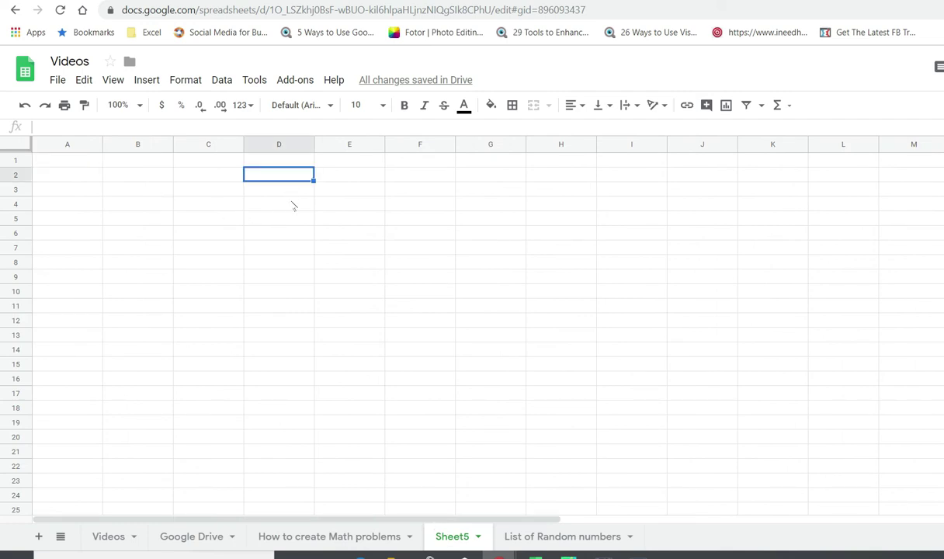
text(=)
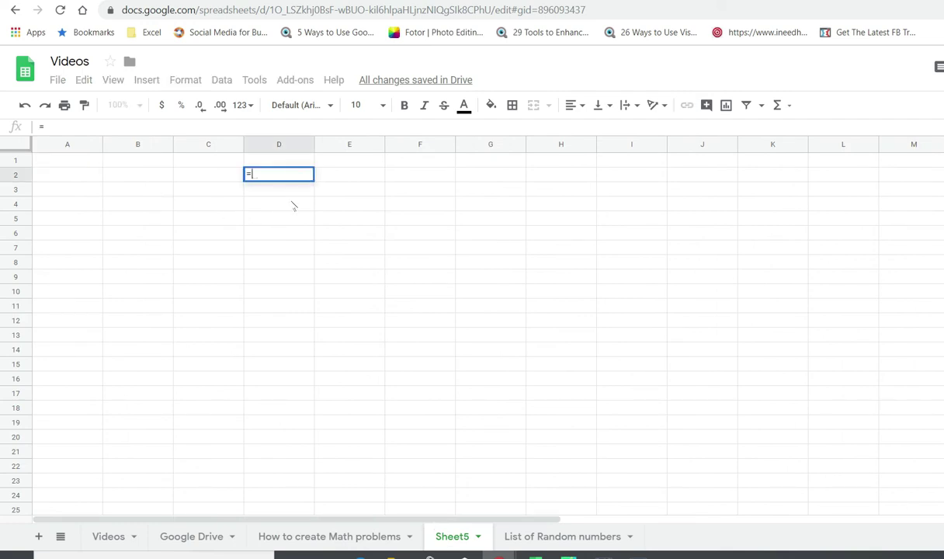
click(332, 537)
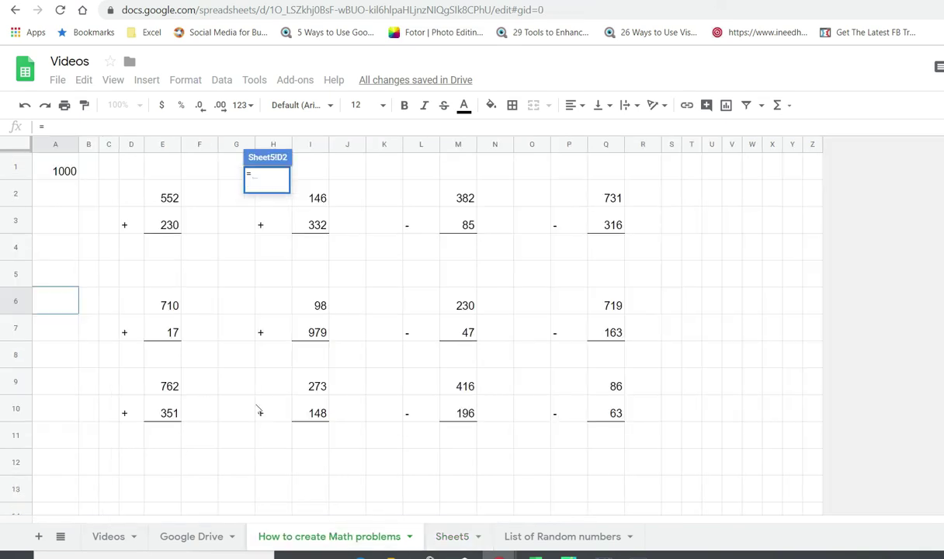
click(131, 199)
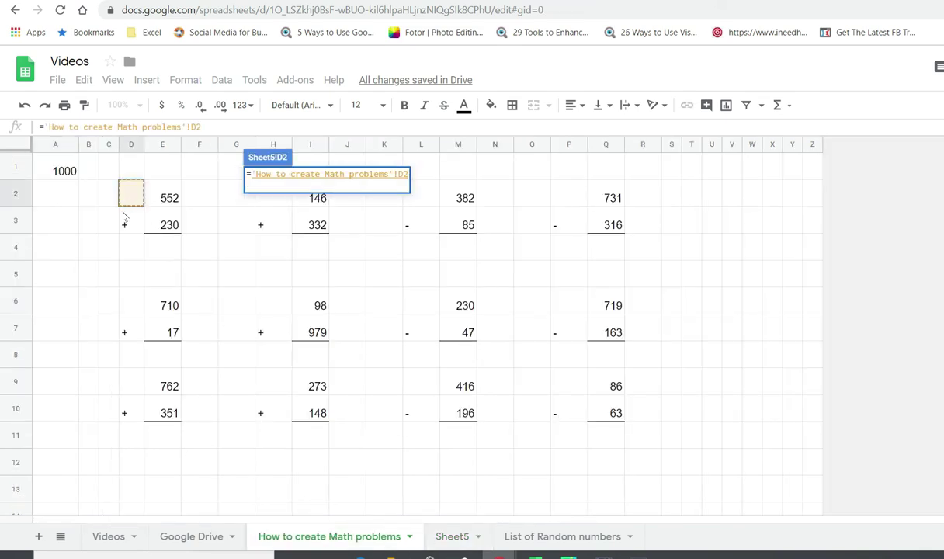
key(Return)
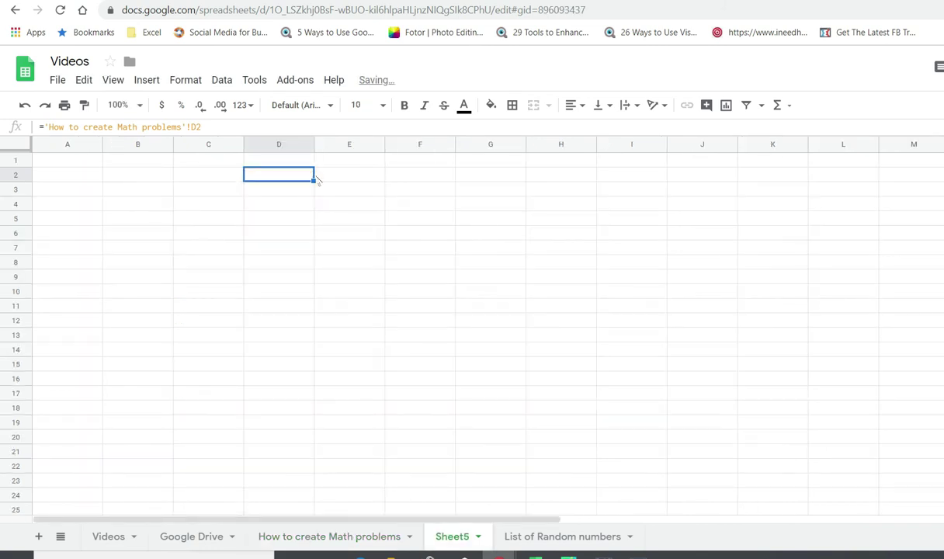
- Fill the link formula in D2 through the range D2:K20 and narrow columns D to J
drag(312, 179, 822, 448)
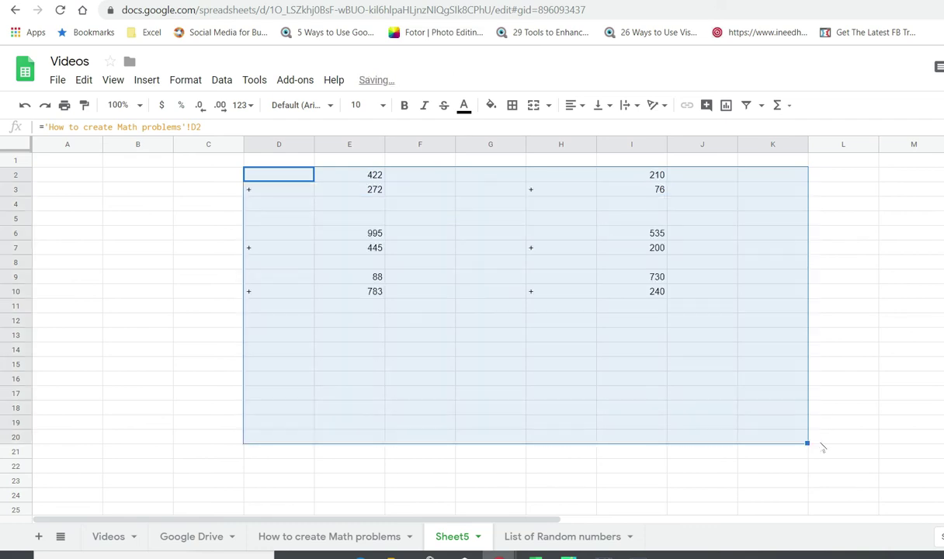
click(287, 203)
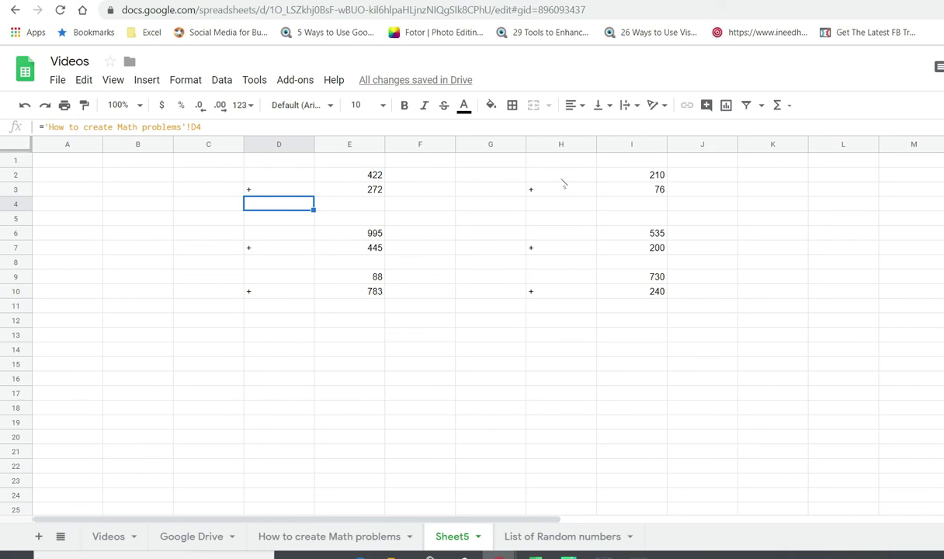
drag(255, 144, 638, 146)
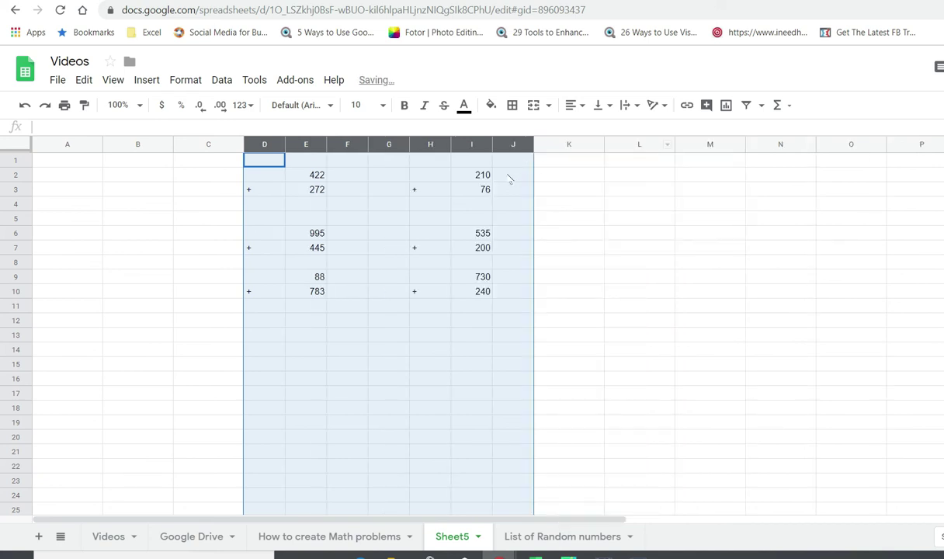
- Extend the linked formulas in rows 2 to 10 from column I through column M, and narrow columns K and L
drag(470, 176, 733, 291)
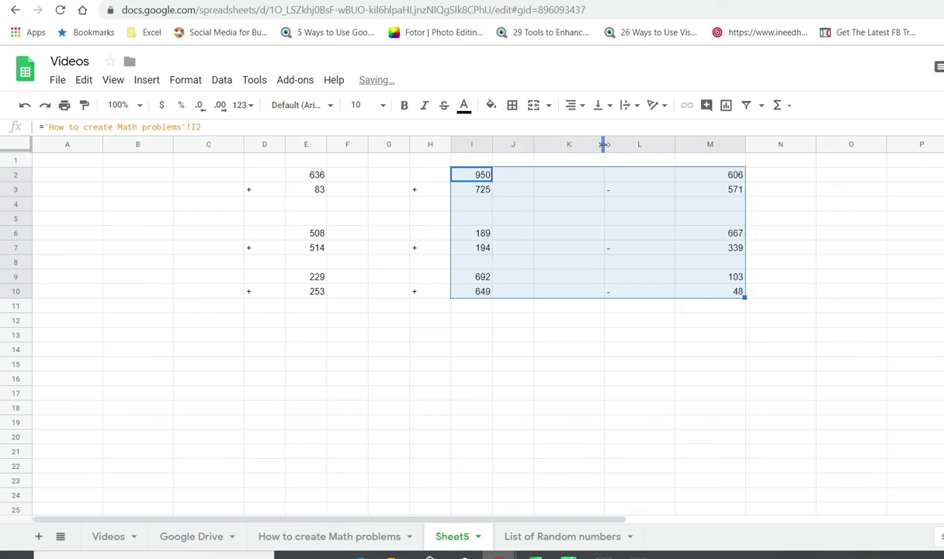
drag(604, 145, 558, 145)
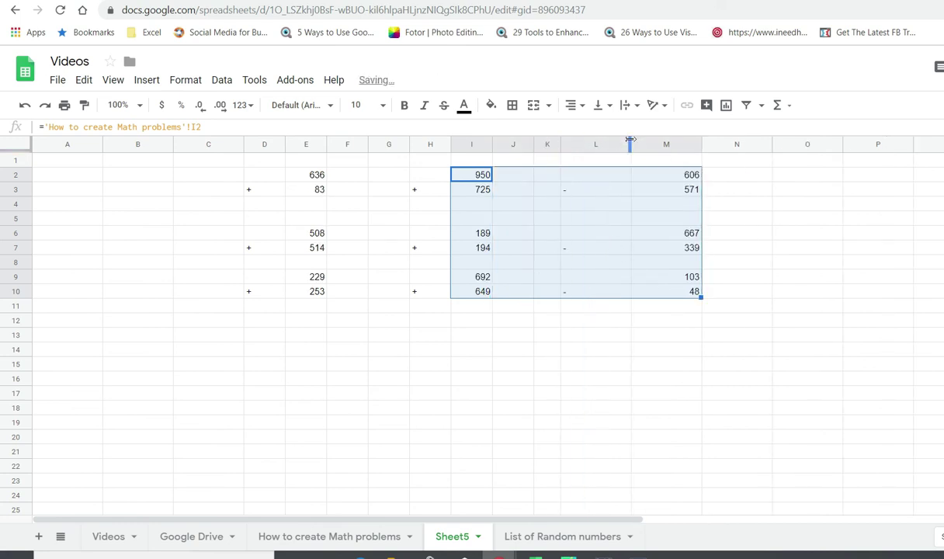
drag(630, 140, 583, 144)
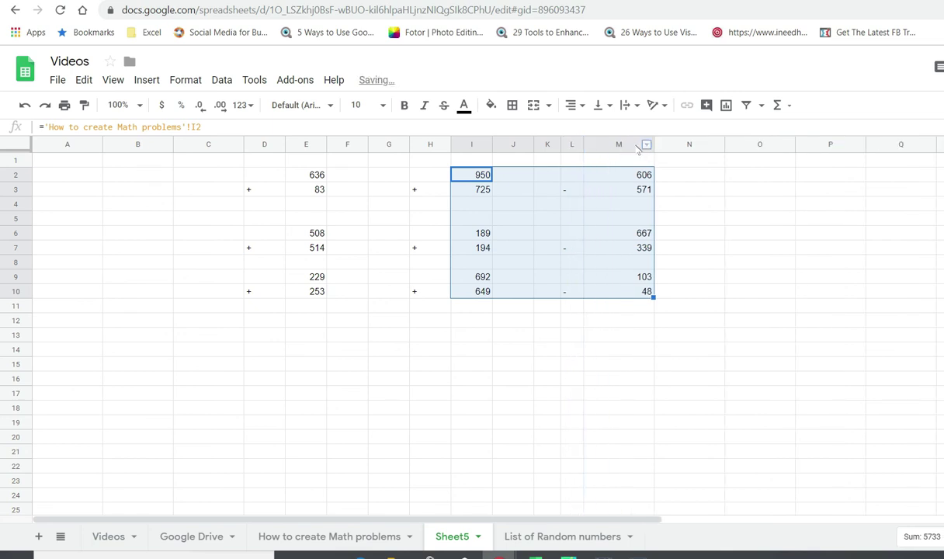
click(428, 246)
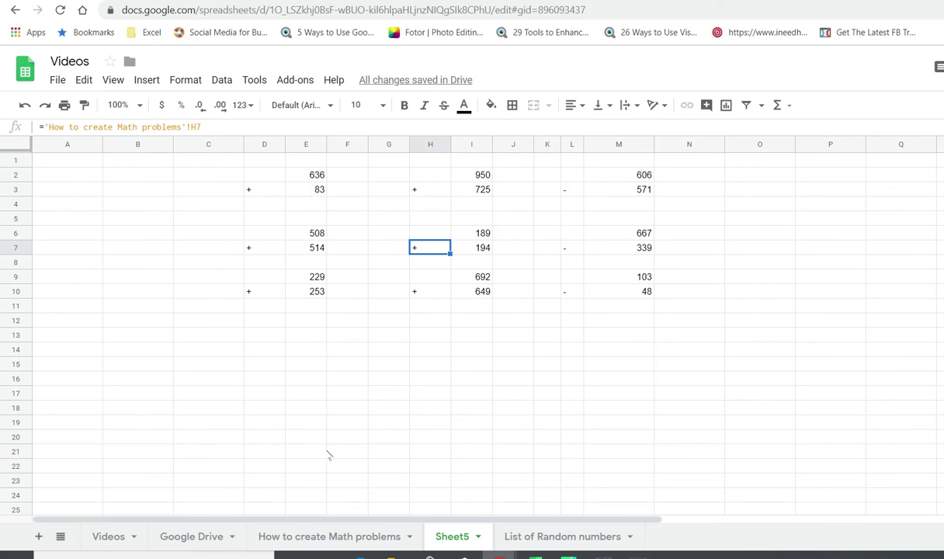
- Enter the formula =E2+E3 in cell E4 of Sheet5 to calculate the answer to the first addition problem
click(331, 534)
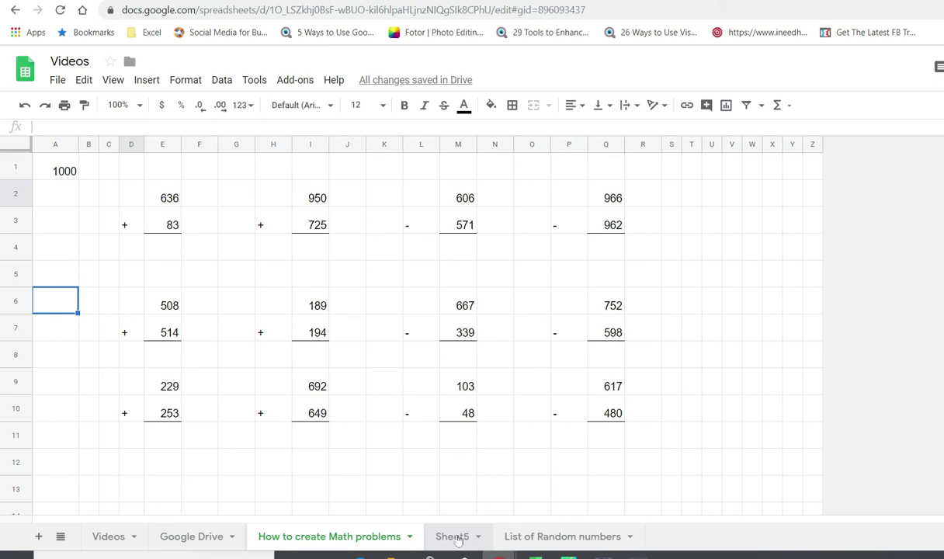
click(458, 537)
click(308, 196)
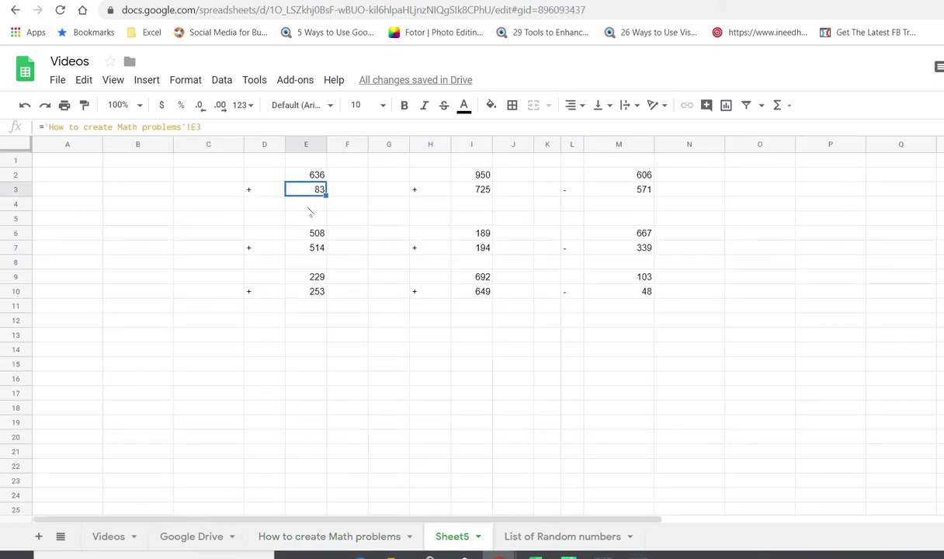
click(307, 203)
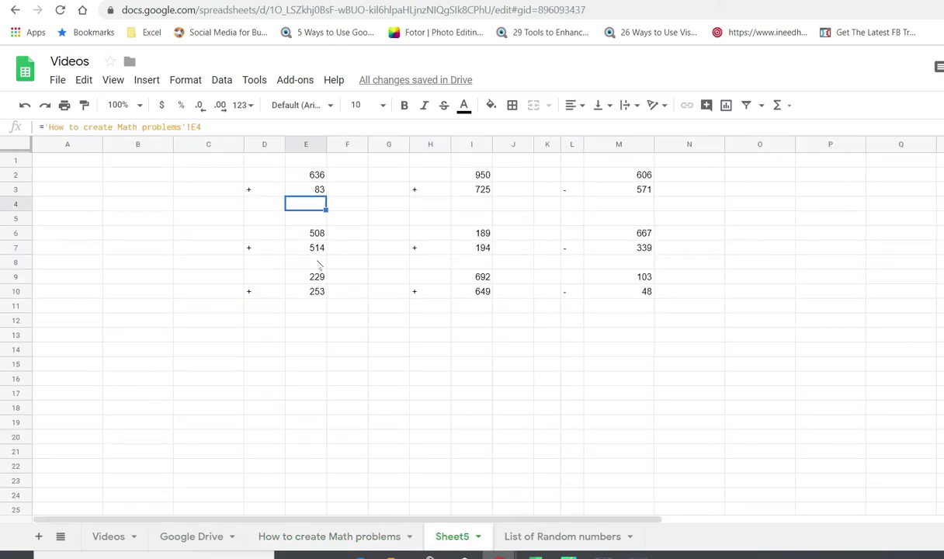
text(=)
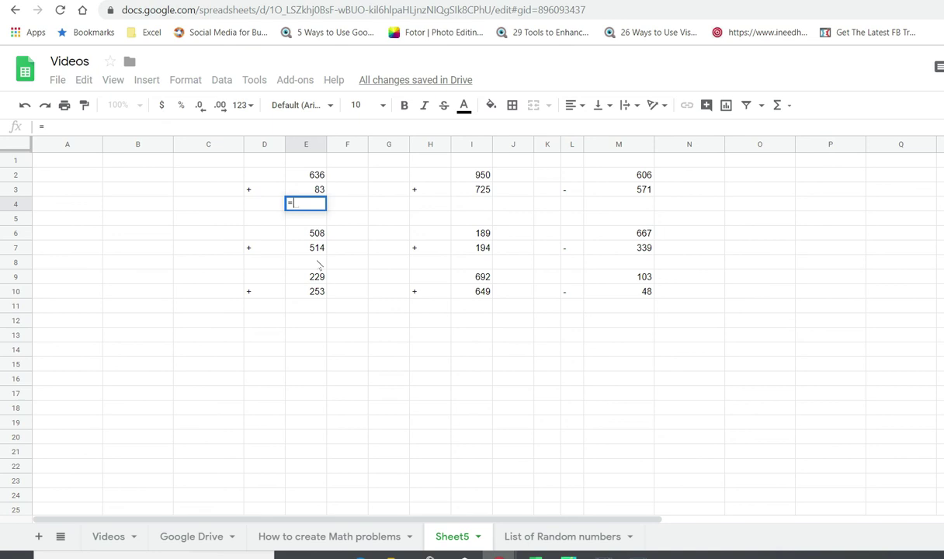
click(309, 176)
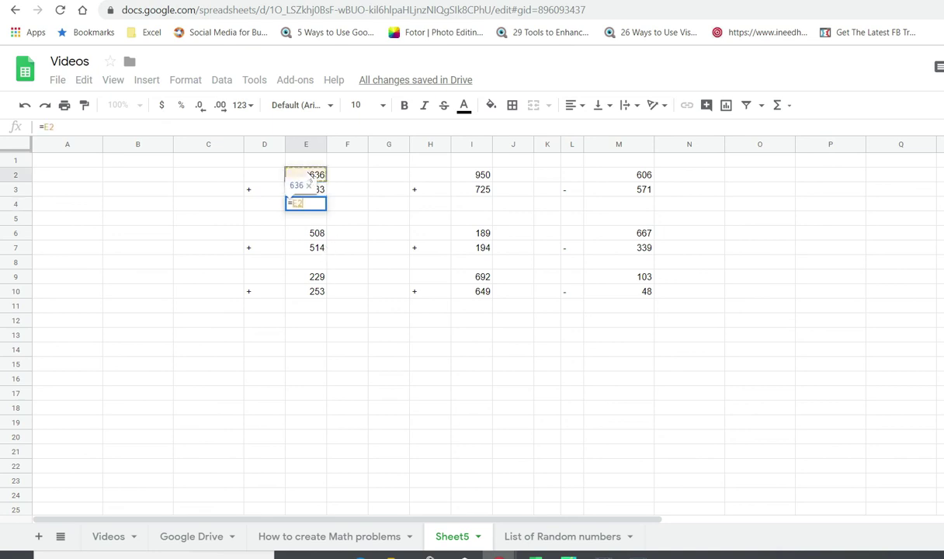
text(+)
click(306, 190)
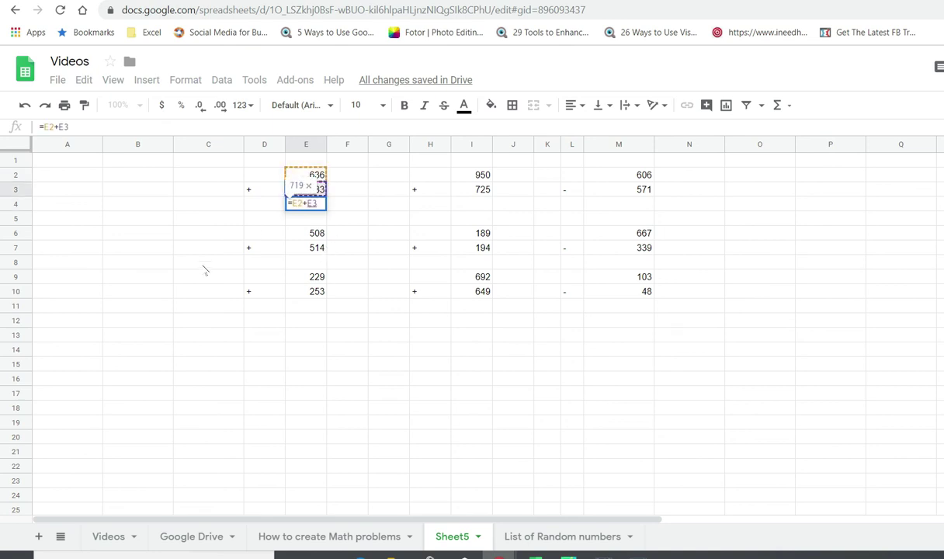
key(Return)
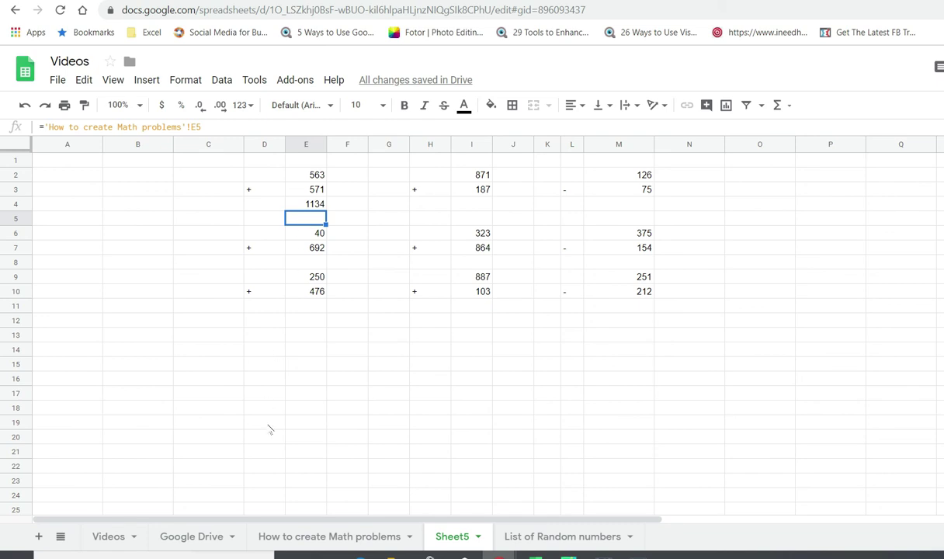
- Add a bottom border to cell E3 of Sheet5, matching the answer lines on the How to create Math problems sheet
click(329, 538)
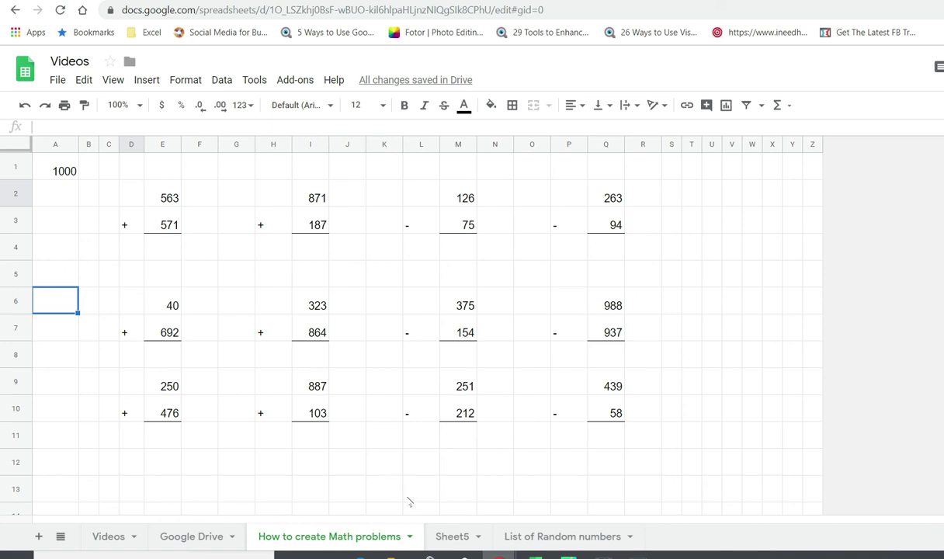
click(447, 535)
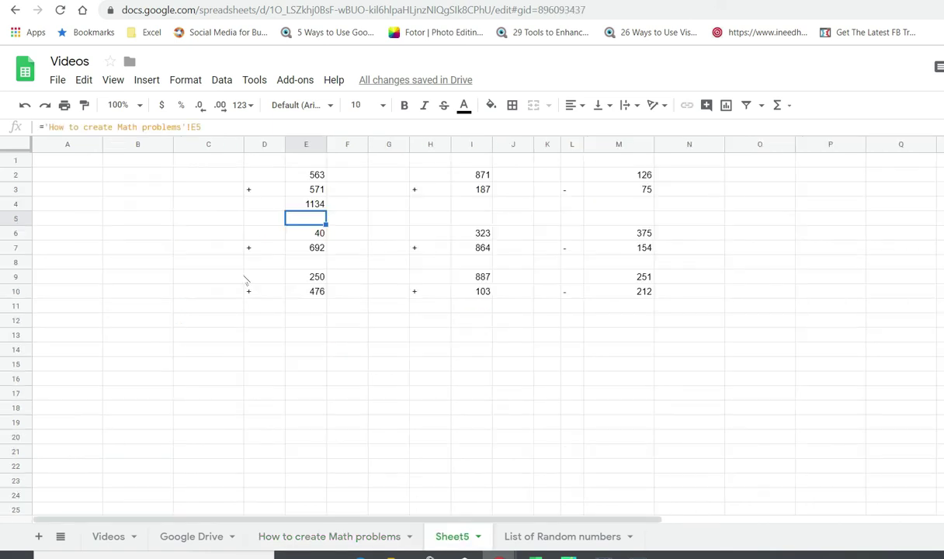
click(315, 192)
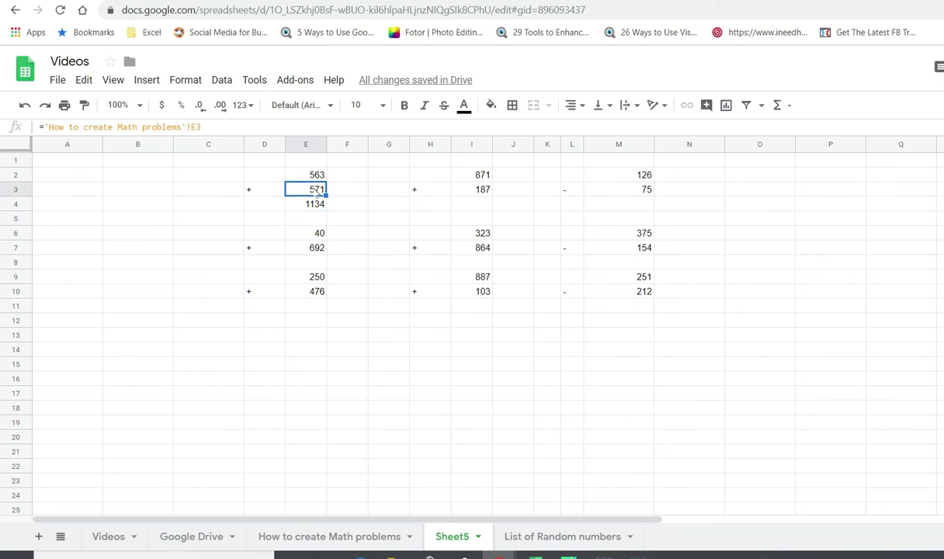
click(511, 104)
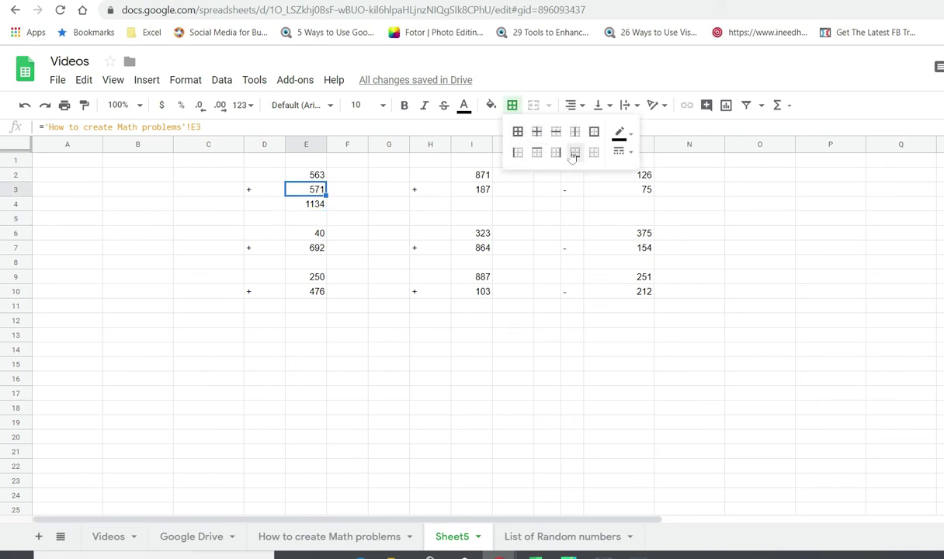
click(574, 152)
click(245, 220)
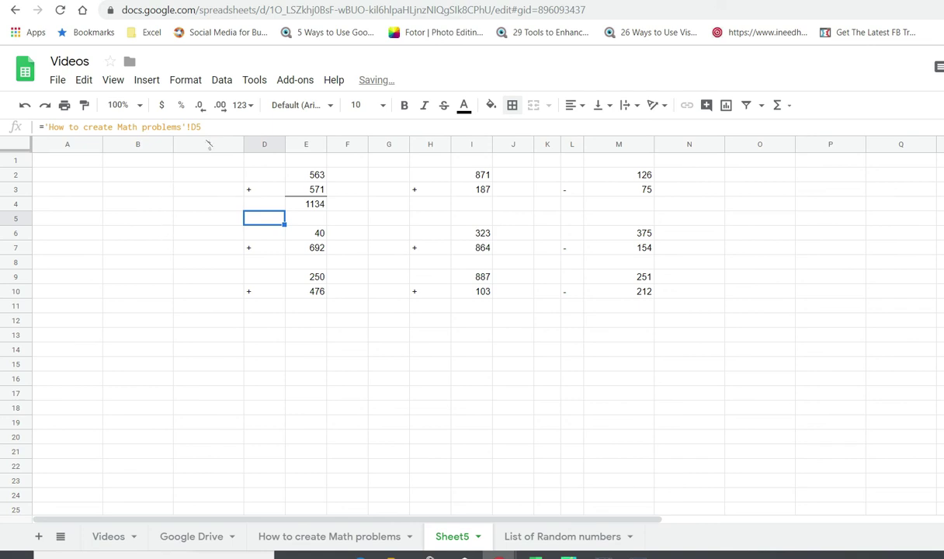
- Narrow the empty columns A to C of Sheet5 equally
drag(208, 144, 53, 145)
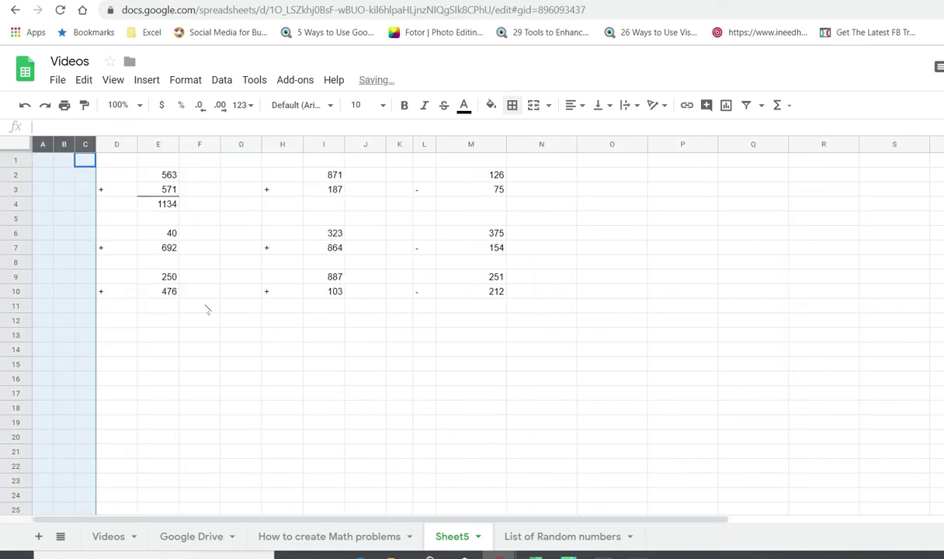
click(222, 348)
click(127, 361)
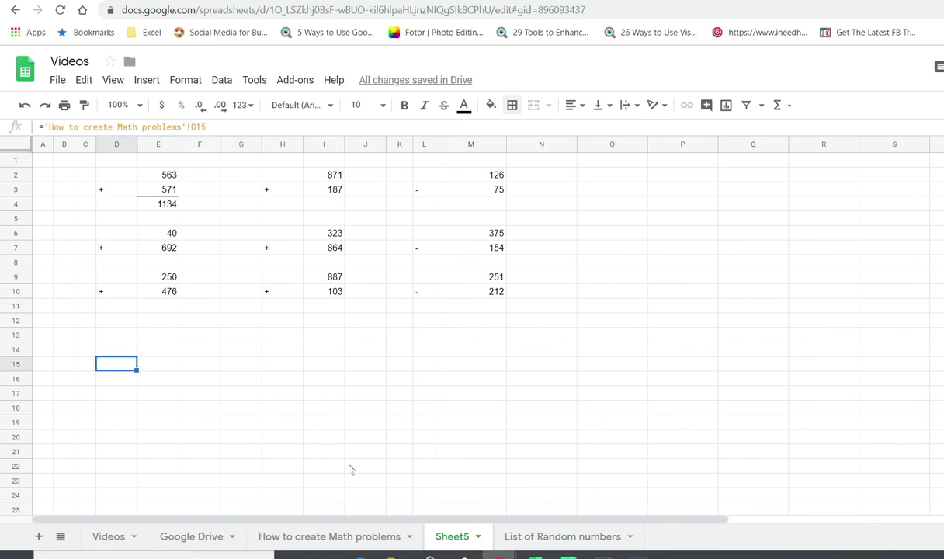
- Compare the problems on the How to create Math problems sheet with the linked copies and answer on Sheet5
click(327, 535)
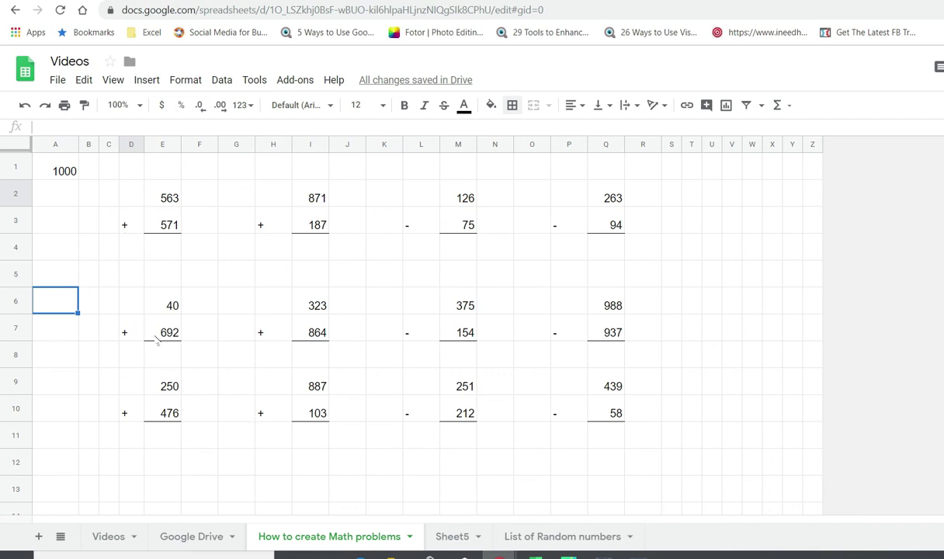
click(457, 538)
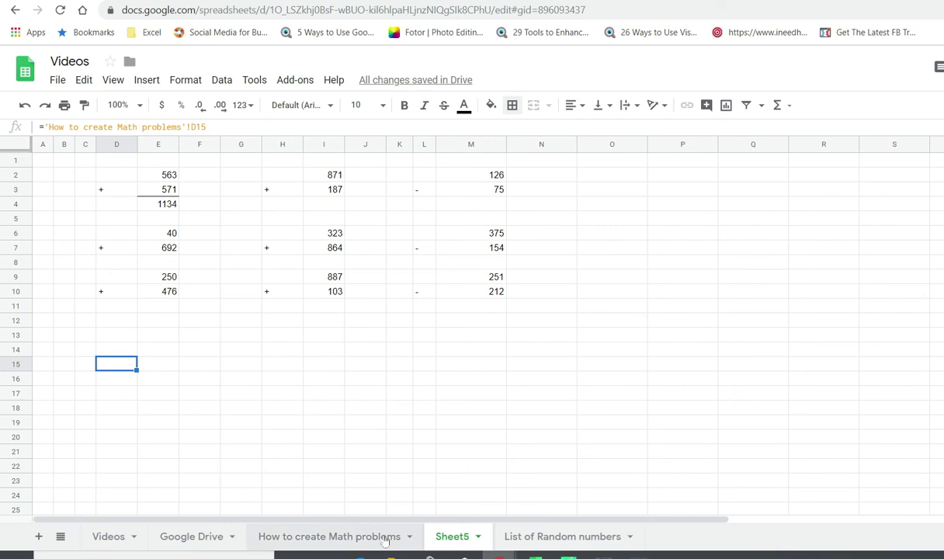
click(349, 538)
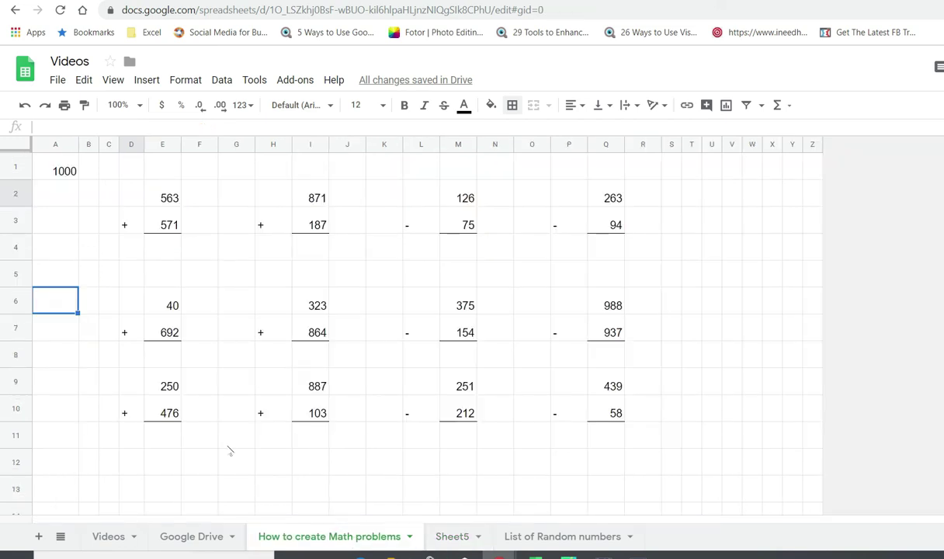